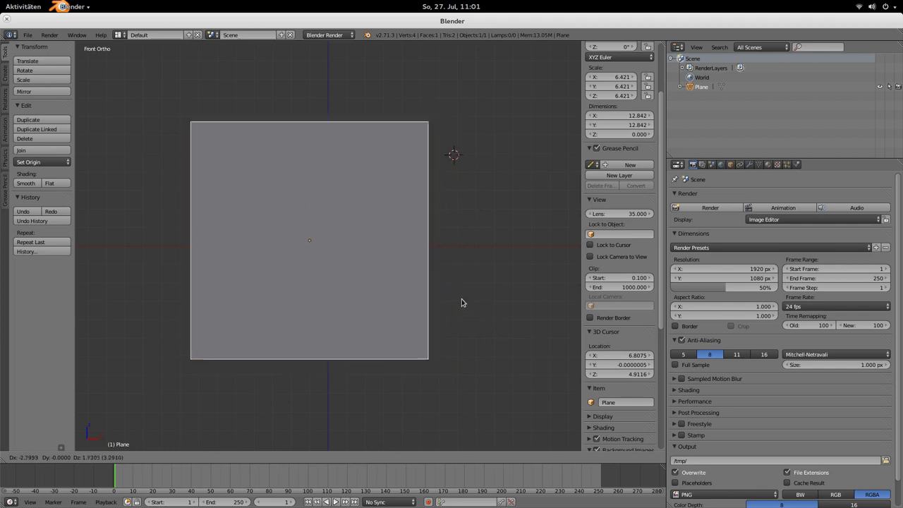
- Make the plane see-through, then scale it down to about 5.16 and fit it over the stair image
key("alt+z")
key("s")
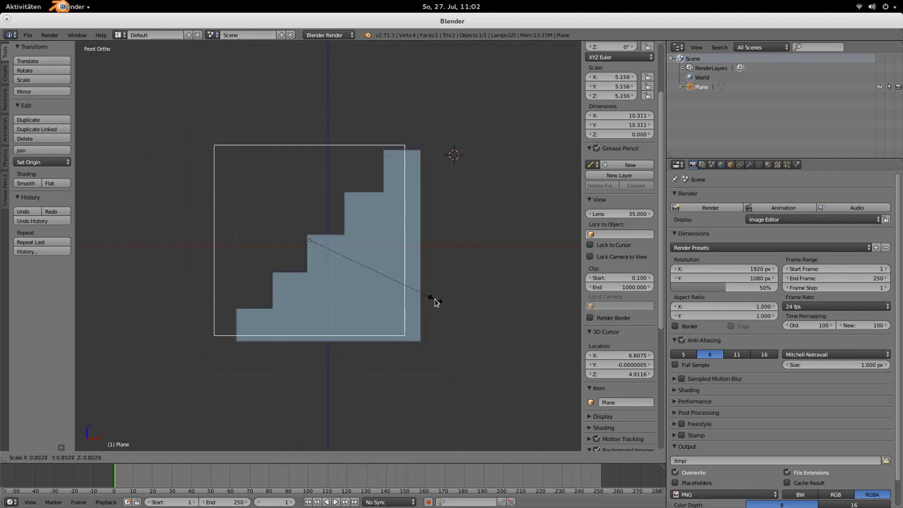
left_click(452, 306)
- Divide the plane's mesh into five columns with four evenly spaced vertical loop cuts
key("Tab")
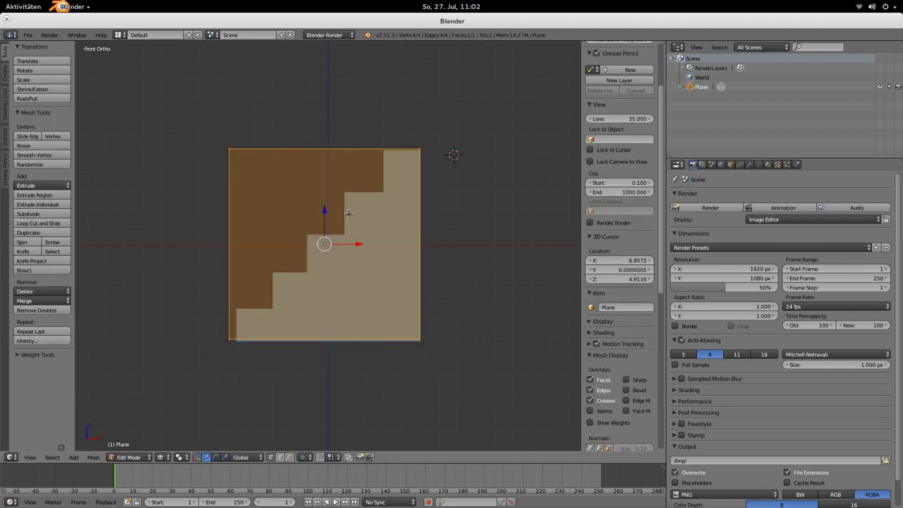
key("a")
key("ctrl+r")
scroll(279, 149, "up", 3)
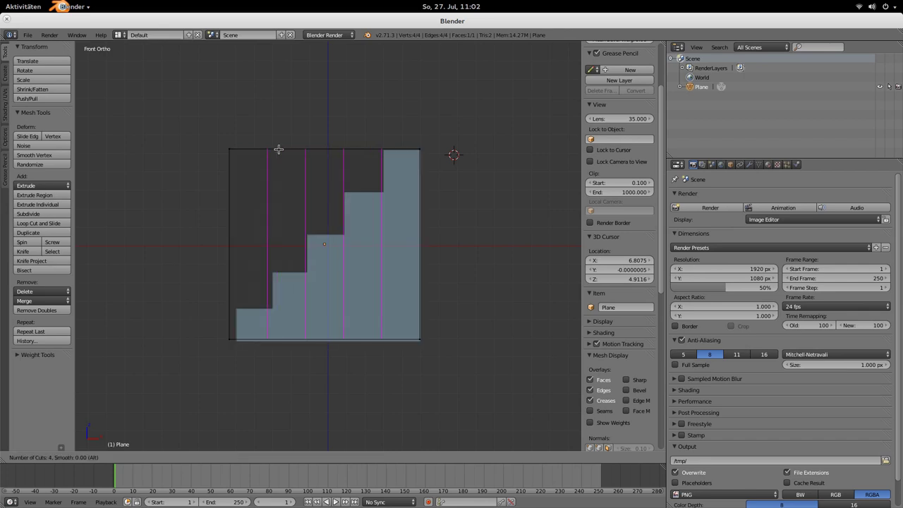
left_click(279, 150)
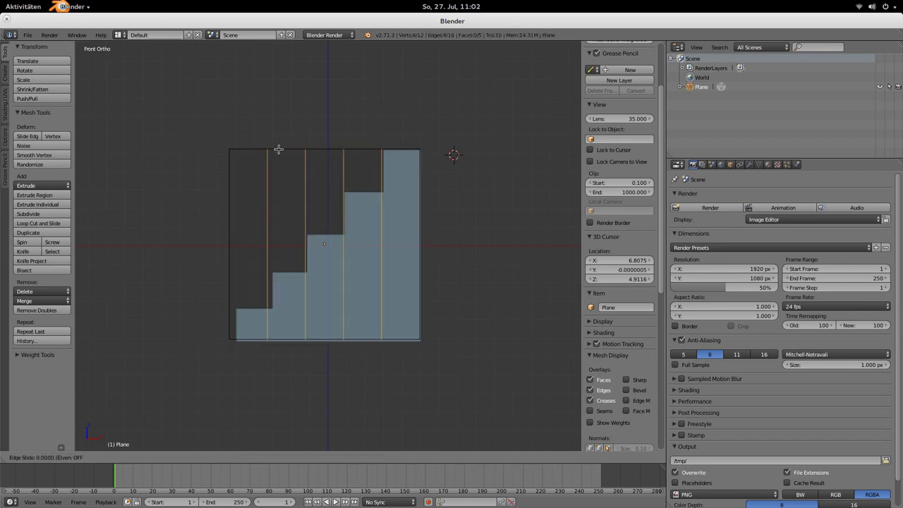
left_click(281, 188)
- Add four horizontal loop cuts across the plane and slide them down to line up with the stair treads
key("a")
key("ctrl+r")
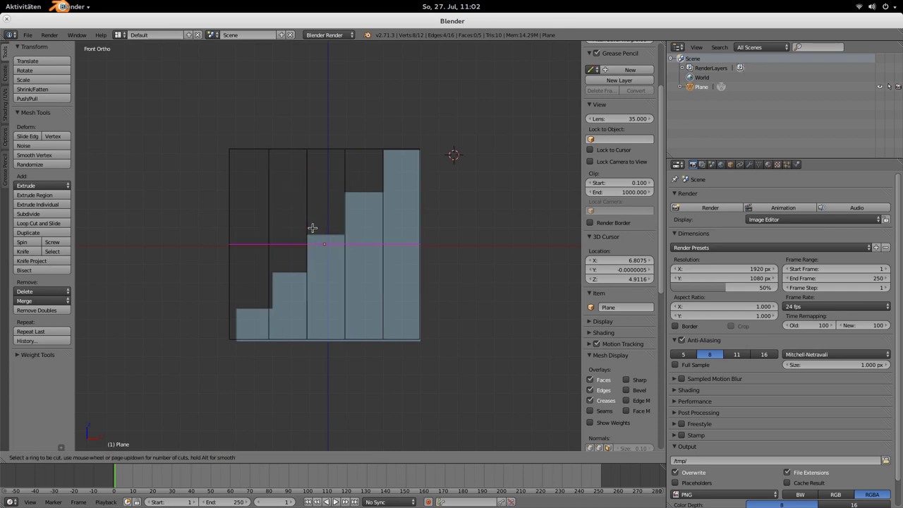
scroll(311, 227, "up", 4)
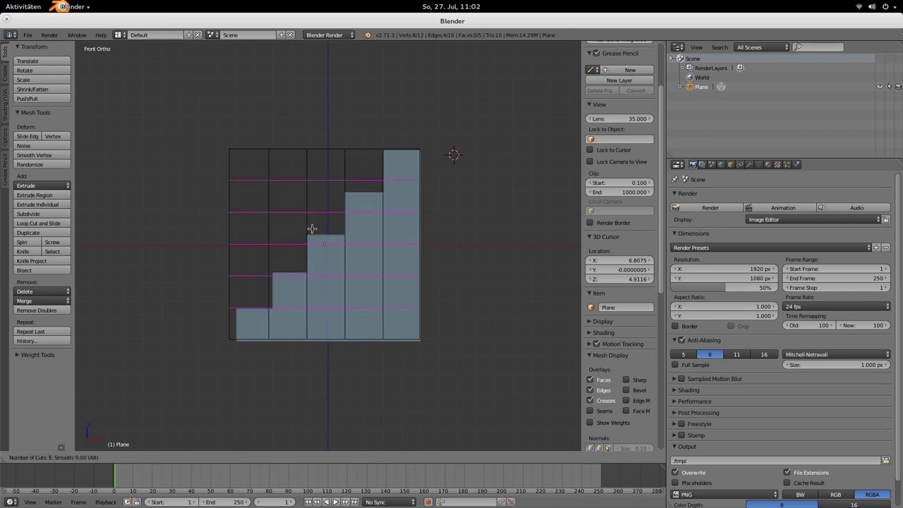
scroll(312, 224, "down", 1)
left_click(313, 224)
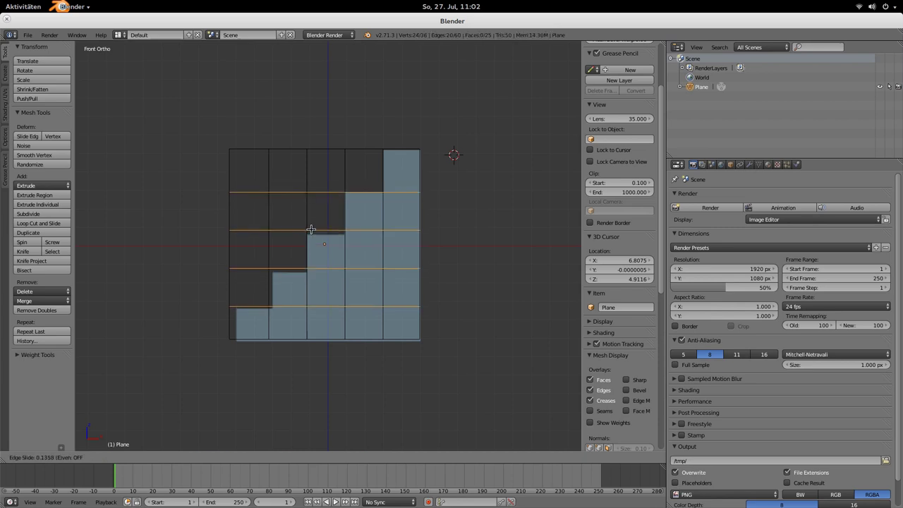
left_click(311, 233)
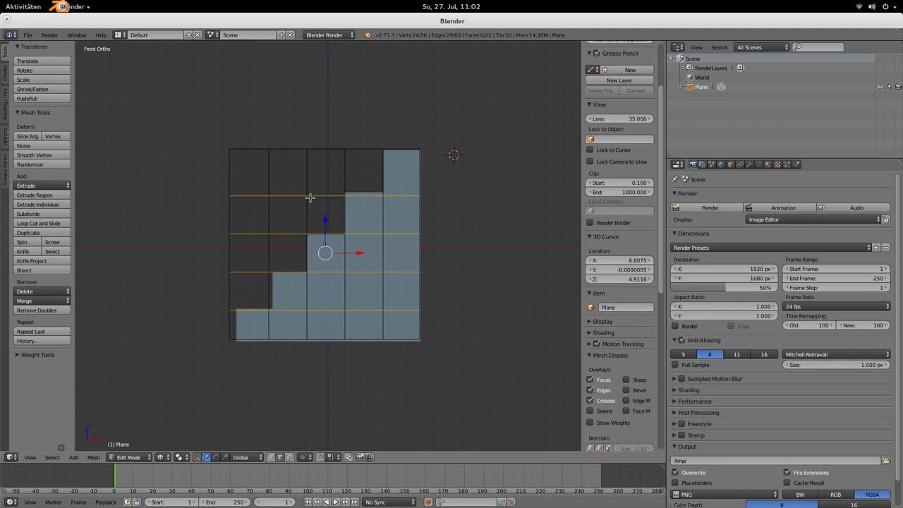
- Switch to vertex selection and delete the grid's upper-left corner vertex and the vertex diagonally below it
key("ctrl+Tab")
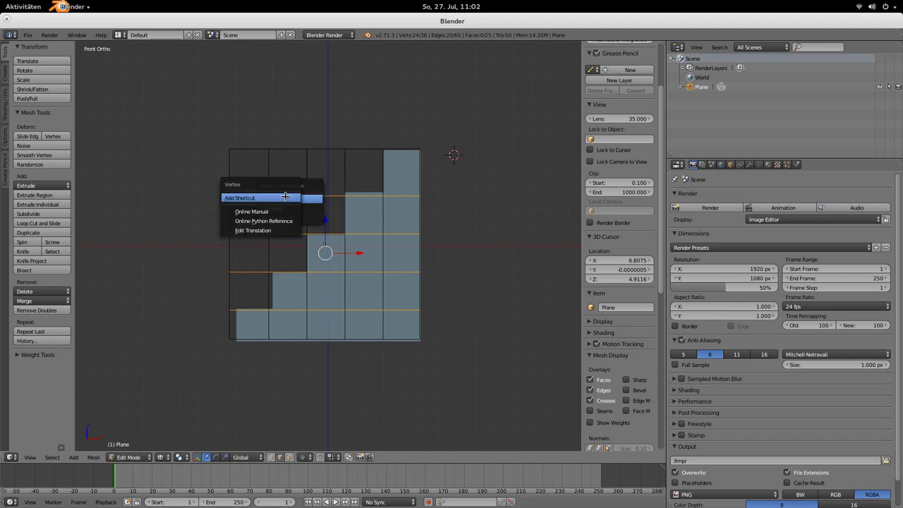
left_click(307, 199)
key("ctrl+Tab")
left_click(329, 198)
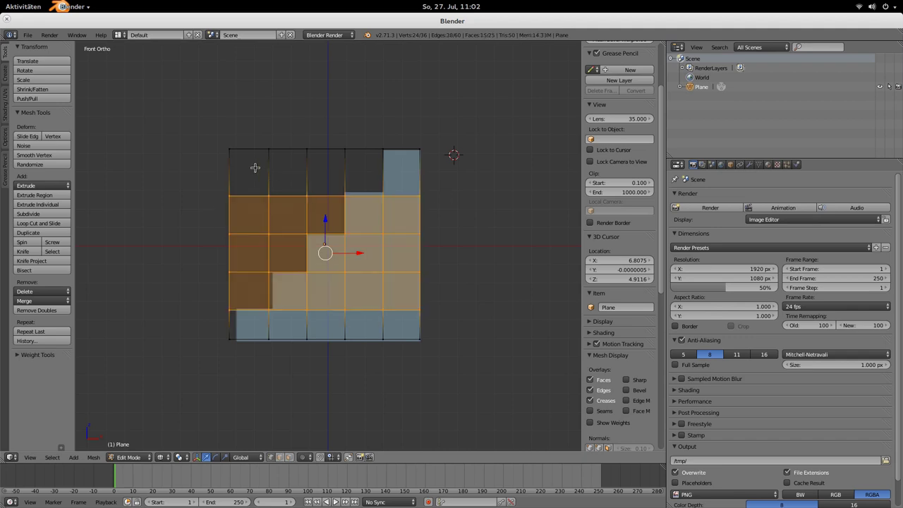
right_click(231, 151)
right_click(268, 194, "shift")
key("x")
left_click(299, 160)
- Delete the eight remaining grid vertices that lie above the stair outline and leave mesh editing
right_click(269, 148)
right_click(229, 195, "shift")
right_click(229, 234, "shift")
right_click(269, 233, "shift")
right_click(229, 271, "shift")
right_click(308, 193, "shift")
right_click(307, 149, "shift")
right_click(348, 145, "shift")
key("x")
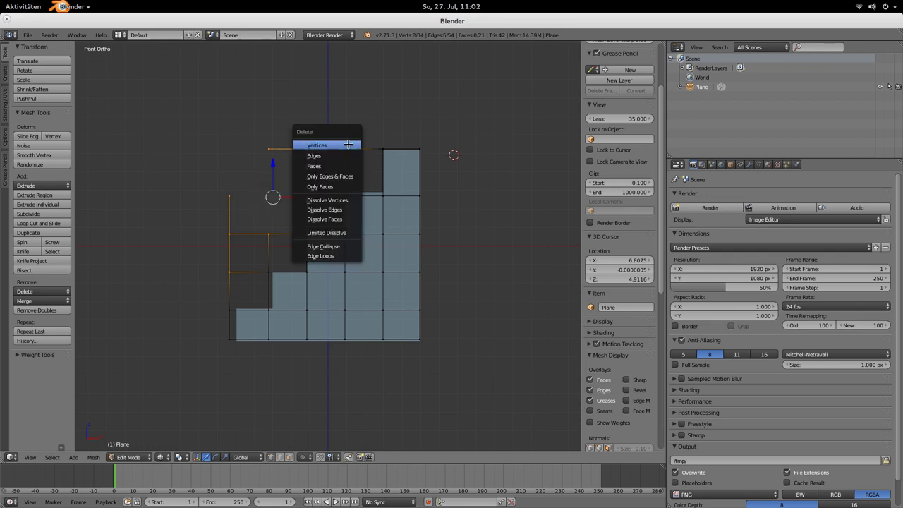
left_click(351, 145)
key("Tab")
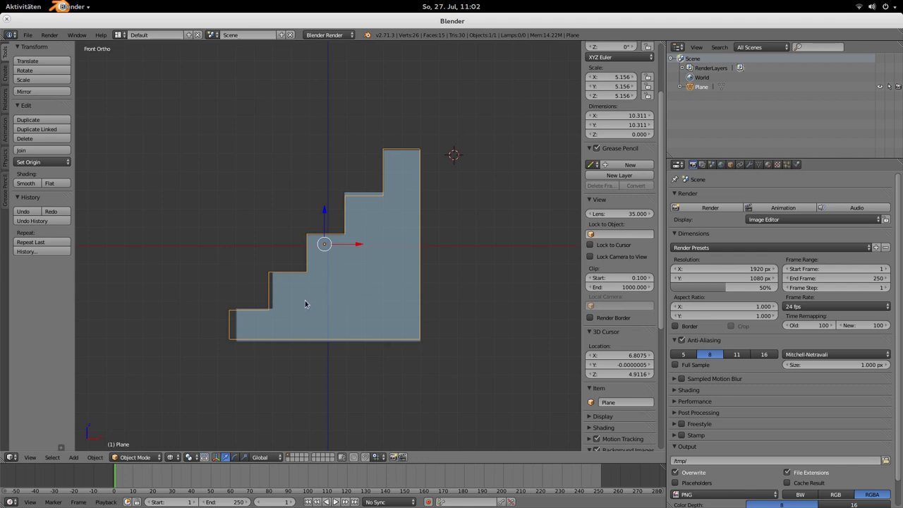
- In edge selection, move the lowest step's vertical riser edge along X to meet the stair image
key("Tab")
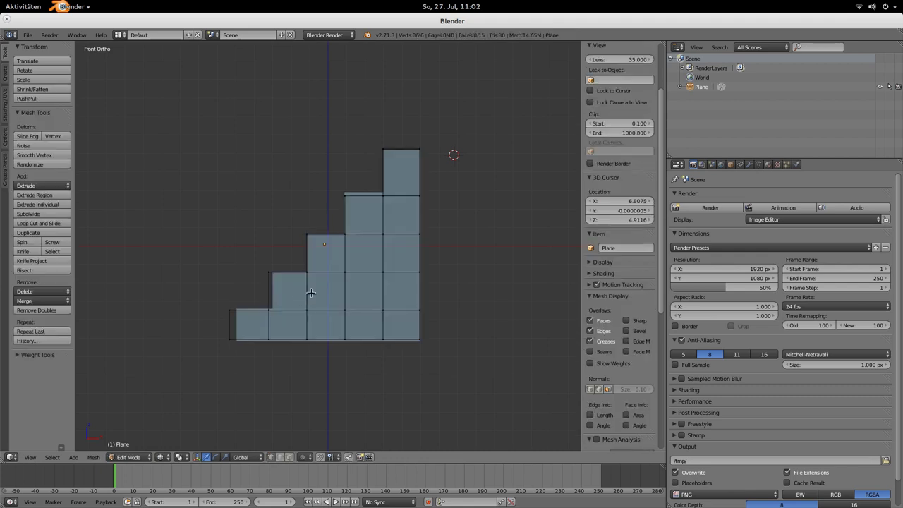
key("ctrl+Tab")
left_click(222, 336)
right_click(229, 325)
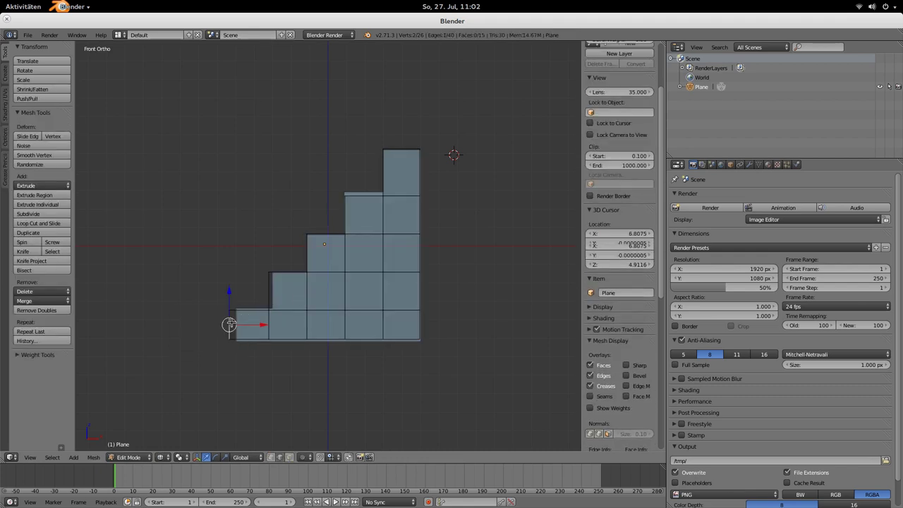
key("g")
key("x")
left_click(272, 327)
- Move the second step's vertical riser edge along X to align with the stair image
right_click(271, 291)
key("g")
key("x")
left_click(301, 292)
right_click(306, 253)
key("l")
key("ctrl+z")
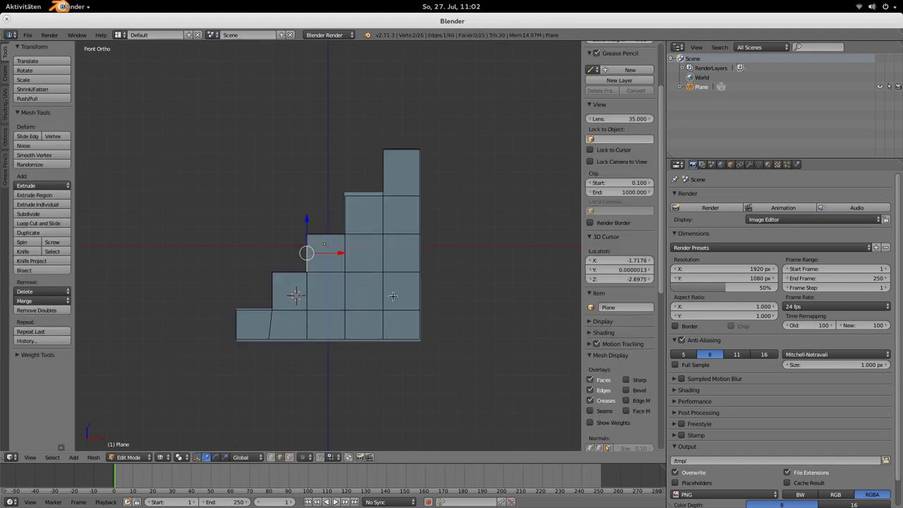
- Dissolve the stair mesh's inner edges so the grid becomes a single face, and leave mesh editing
right_click(385, 324)
right_click(383, 293, "shift")
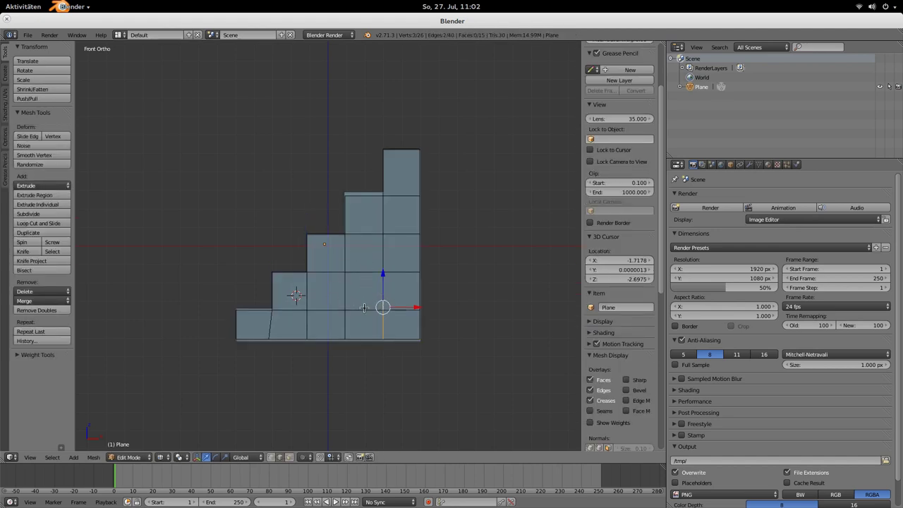
scroll(404, 308, "down", 6)
mouse_move(379, 303)
left_mouse_down()
mouse_move(373, 293)
mouse_move(409, 249)
mouse_move(346, 339)
mouse_move(292, 365)
mouse_move(480, 207)
mouse_move(409, 238)
mouse_move(412, 248)
left_mouse_up()
right_click(420, 266)
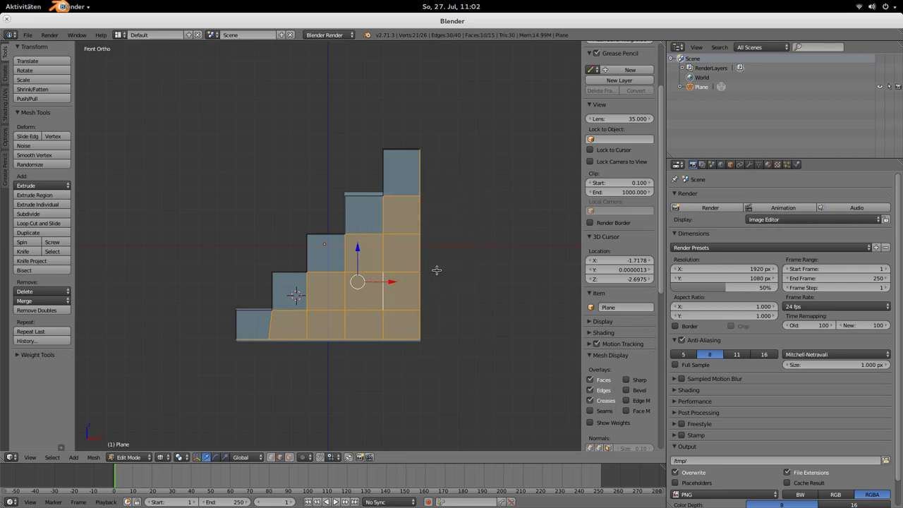
key("x")
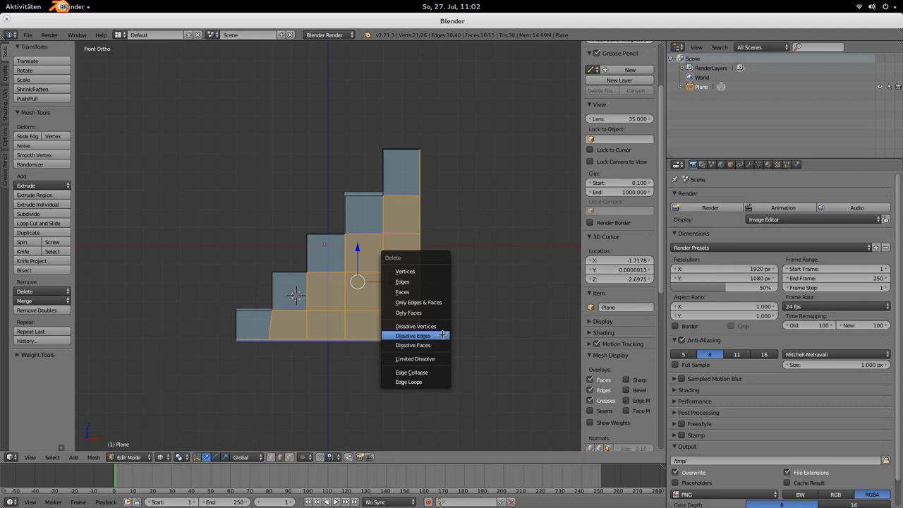
left_click(441, 335)
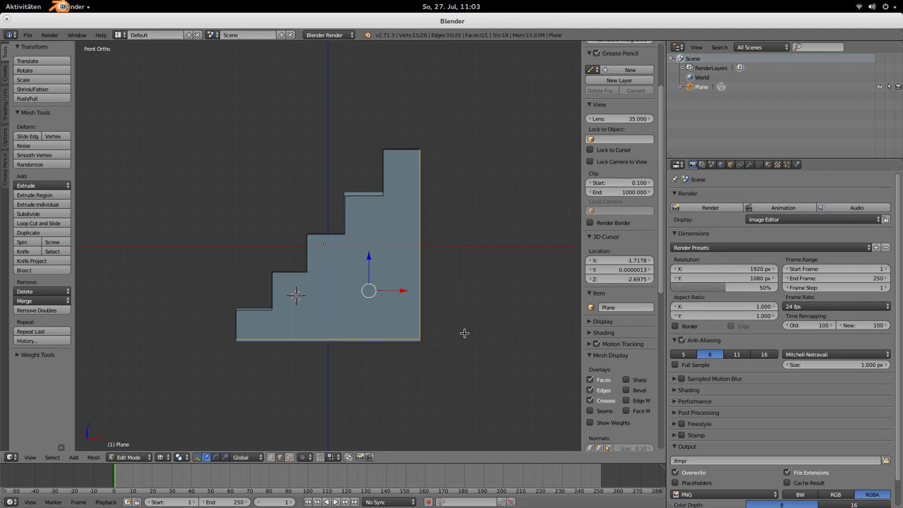
key("Tab")
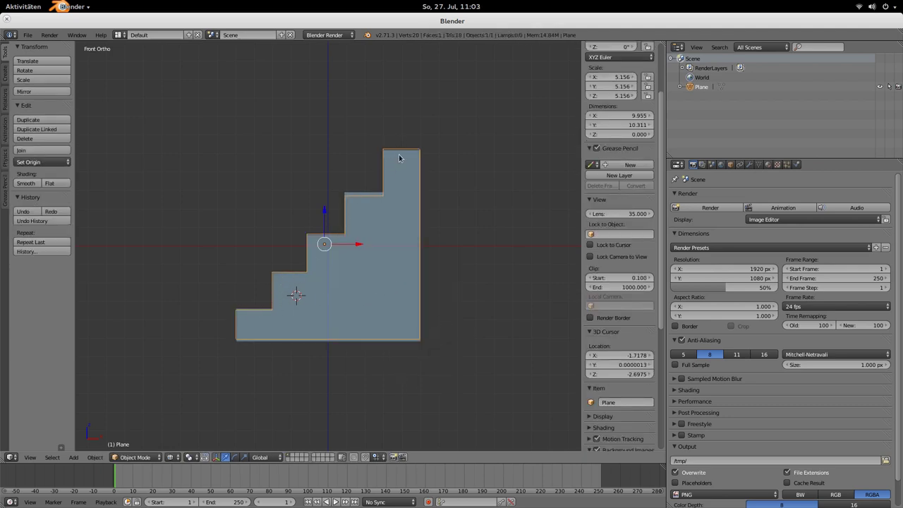
- Move the finished stair-shaped plane along X until it is clear of the reference image
scroll(397, 238, "down", 5)
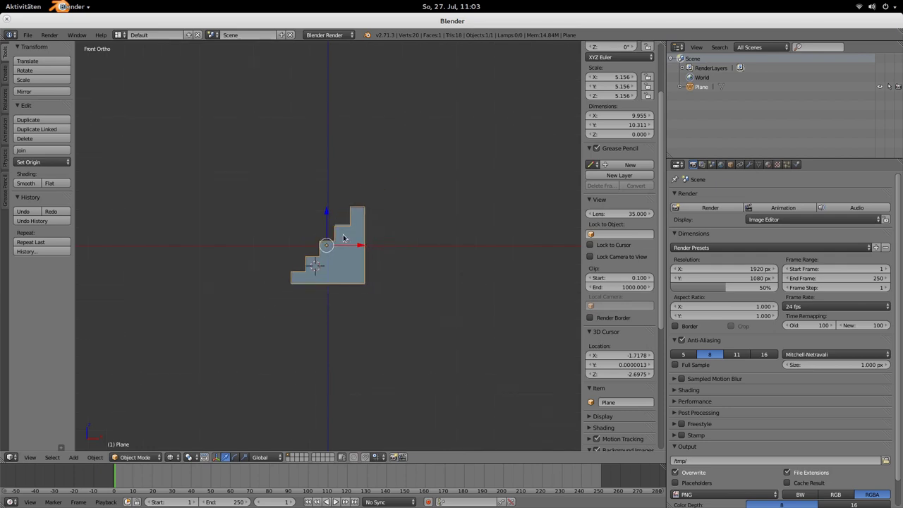
key("shift+d")
key("x")
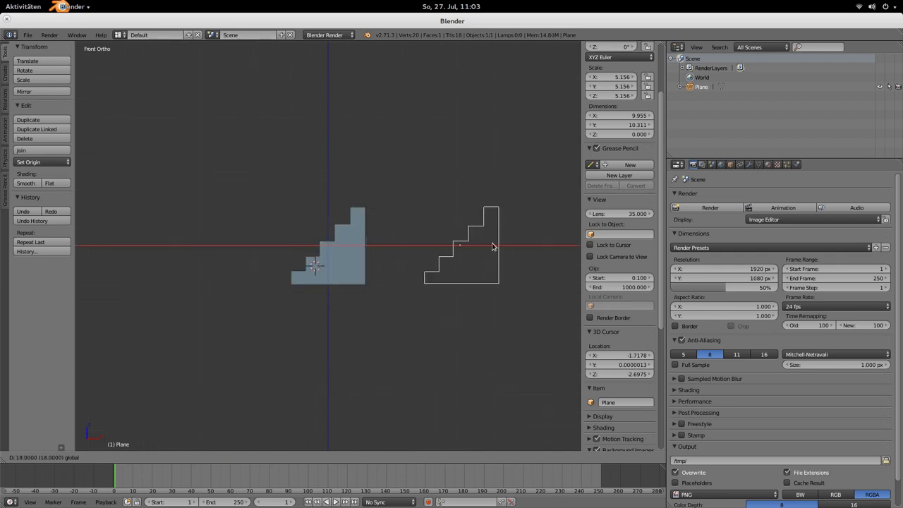
key("Return")
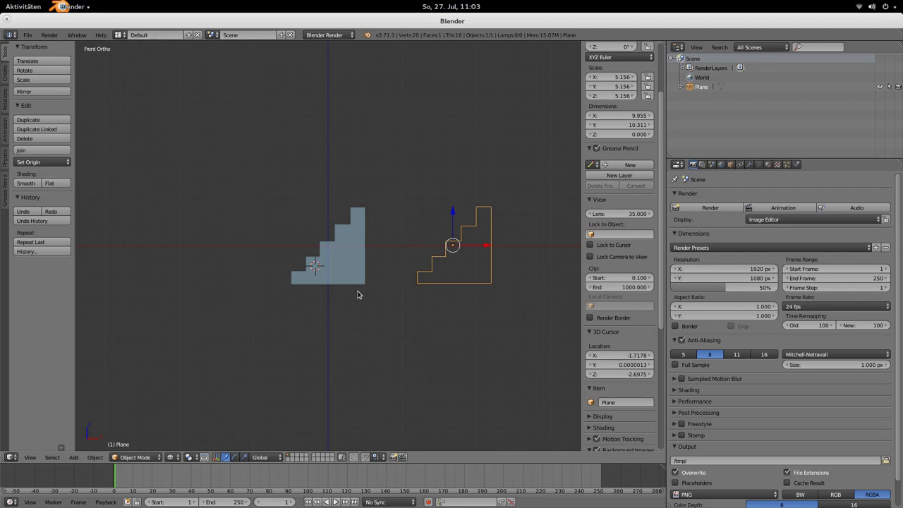
scroll(296, 286, "up", 4)
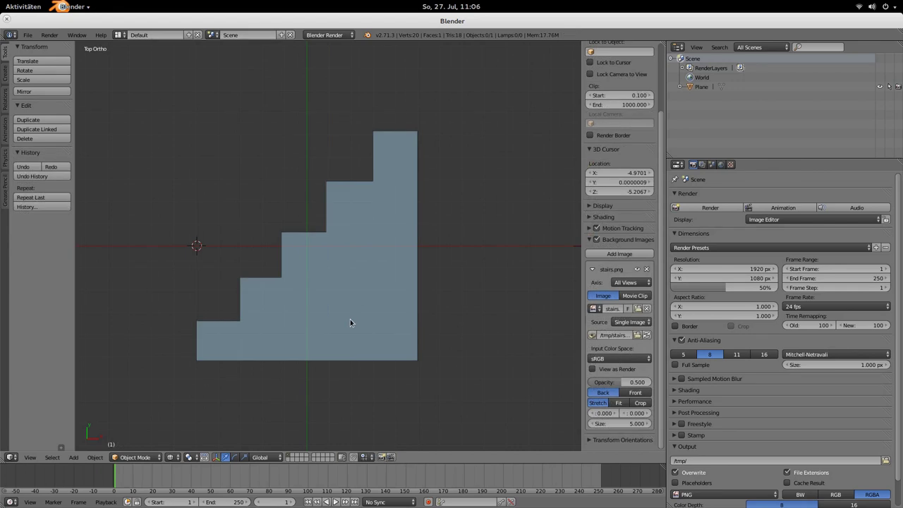
- Add a new plane at the 3D cursor and delete three of its vertices, keeping the lower-right one
key("shift+a")
mouse_move(252, 322)
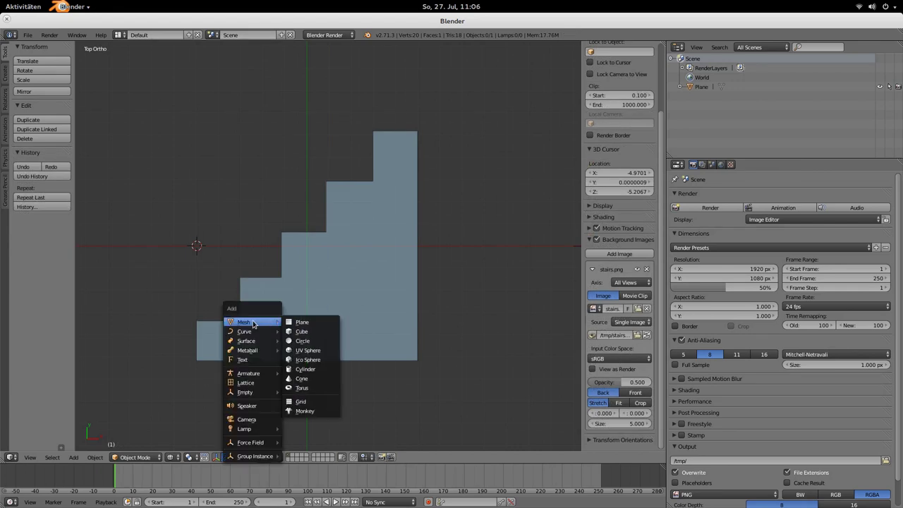
left_click(289, 322)
key("Tab")
right_click(175, 224)
right_click(214, 220, "shift")
right_click(174, 269, "shift")
key("x")
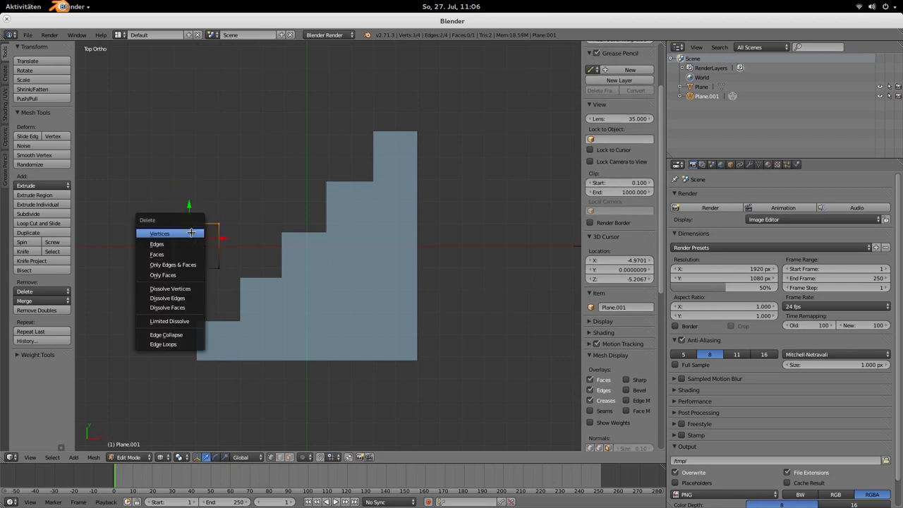
left_click(191, 233)
- Move the single vertex onto the lower-left corner of the stair image
key("g")
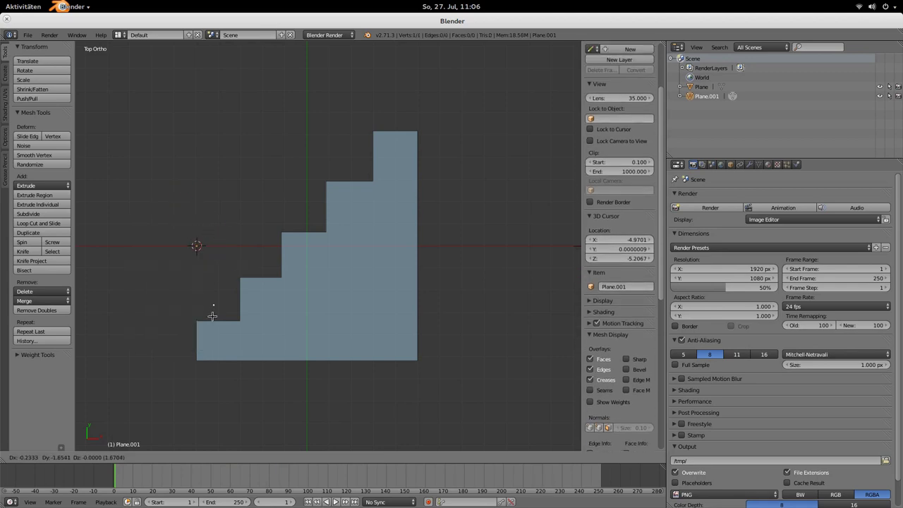
left_click(196, 361)
scroll(204, 365, "up", 3)
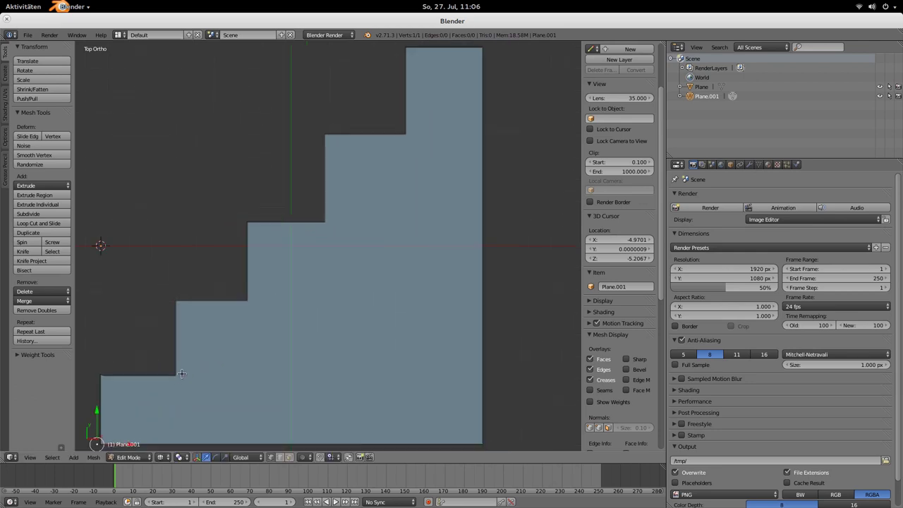
middle_click_drag(134, 388, 335, 277, "shift")
key("g")
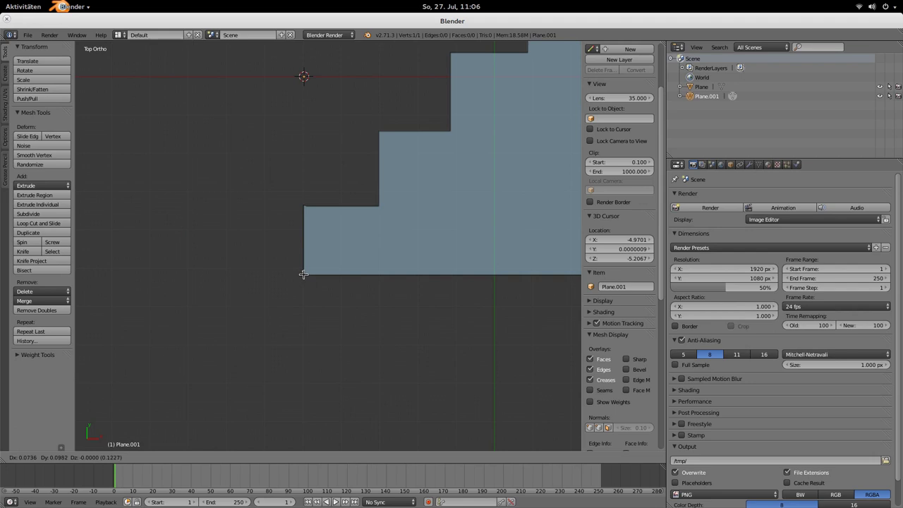
left_click(305, 277)
- Extrude the vertex to the stair image's upper-right corner, about 9.9 units in X and 10.3 units in Y
middle_click_drag(377, 239, 313, 278, "shift")
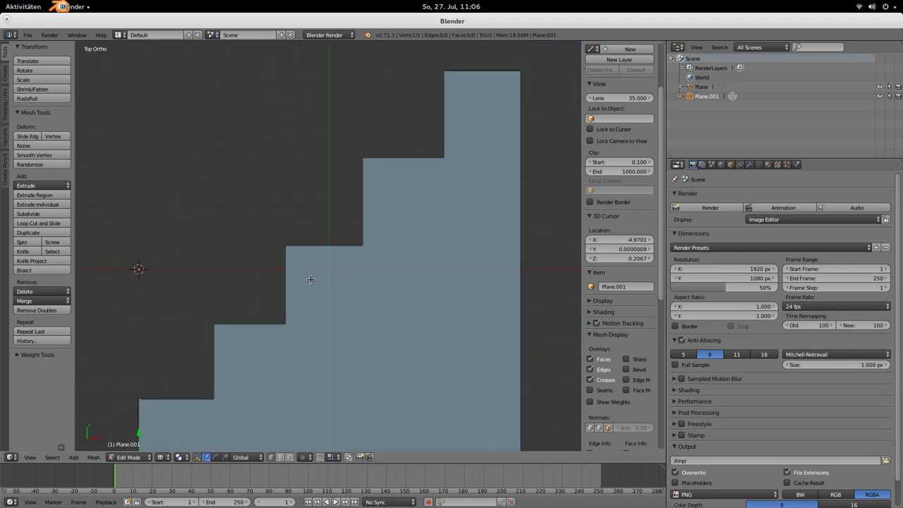
scroll(311, 276, "down", 2)
key("e")
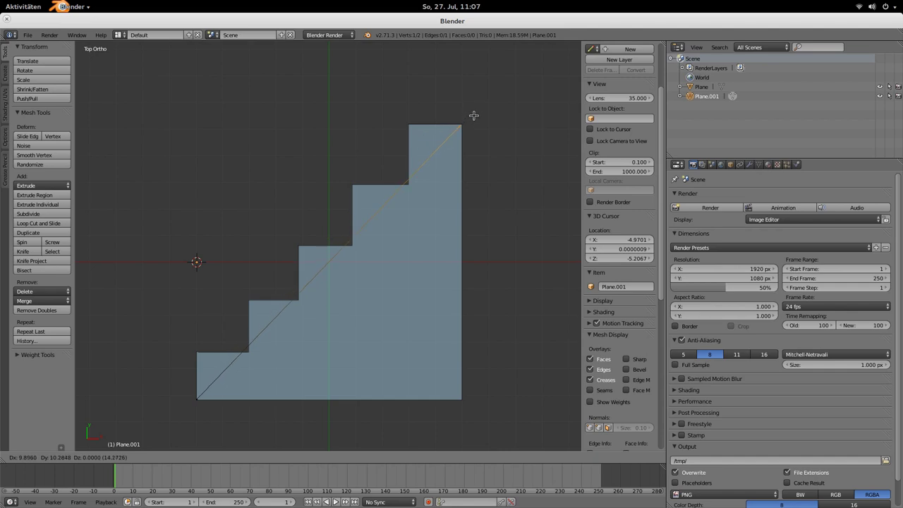
left_click(475, 114)
- Extrude the lower-left vertex straight up along the first riser by about 1.8 units
right_click(196, 401)
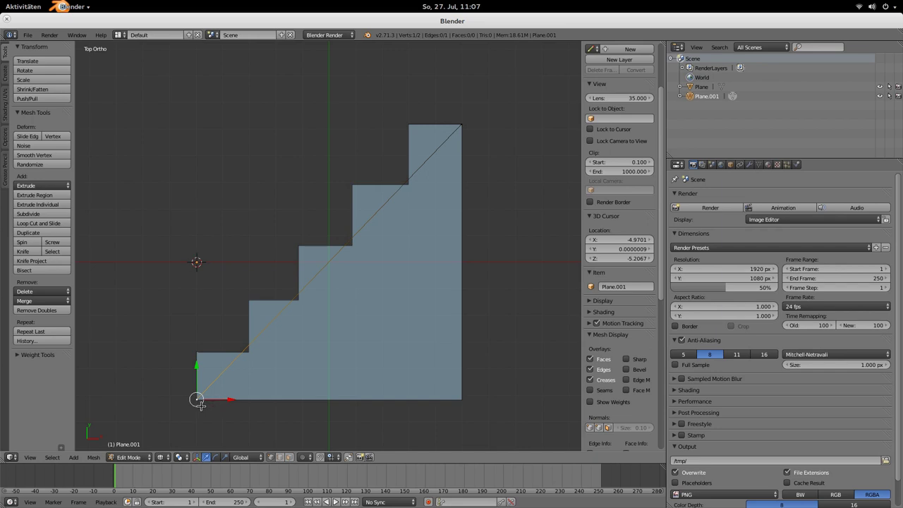
key("e")
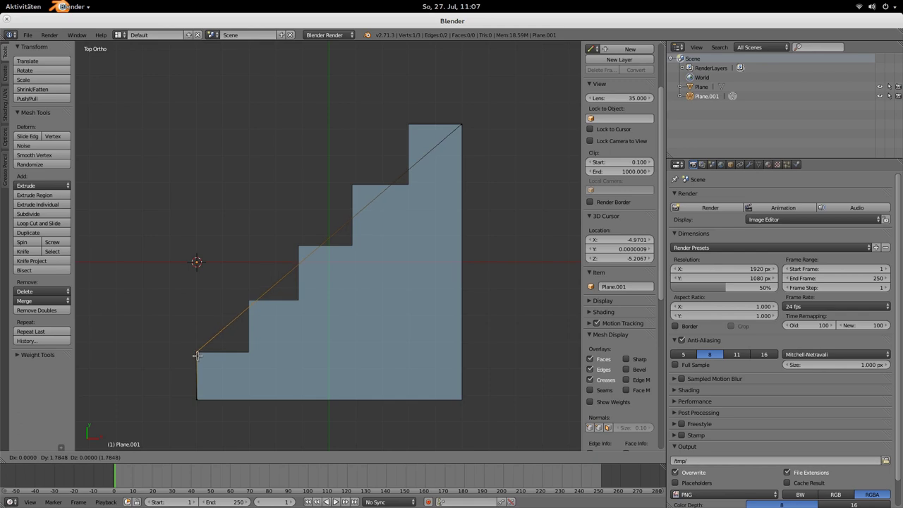
left_click(197, 353)
key("shift+d")
right_click(209, 365)
key("ctrl+z")
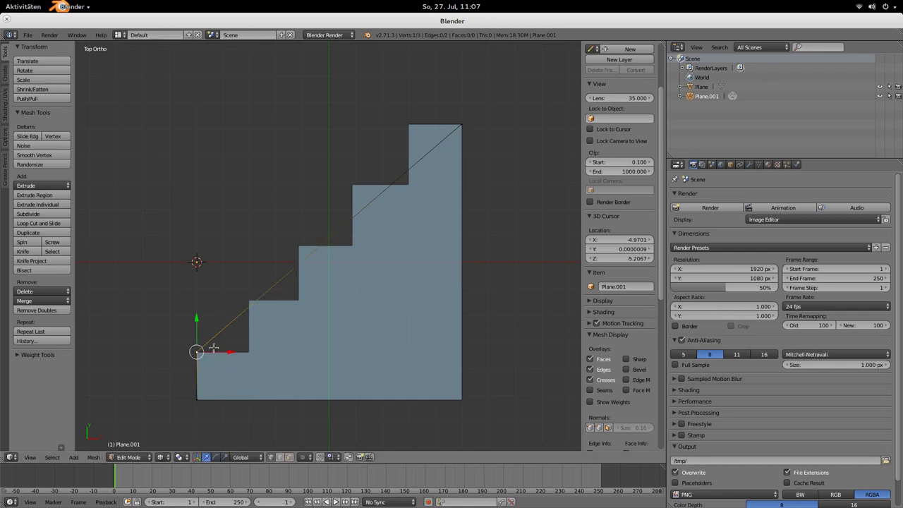
- Extrude the active vertex along the stair image's first tread, second riser, second tread and third riser, placing a vertex at each corner
key("e")
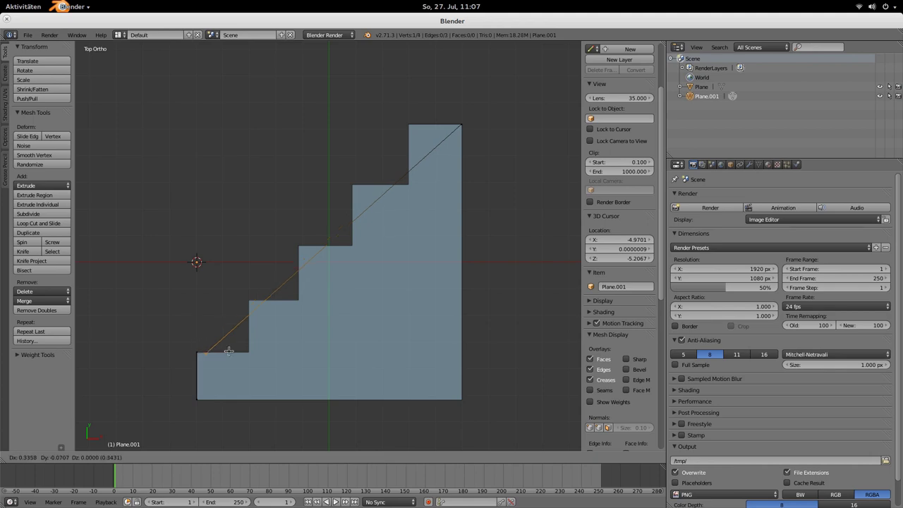
left_click(267, 345)
key("e")
left_click(270, 298)
key("e")
left_click(318, 297)
key("e")
left_click(303, 250)
- Extrude the top vertex of the third riser horizontally along the third tread to the foot of the fourth riser
key("e")
right_click(329, 260)
key("ctrl+z")
key("ctrl+alt+z")
left_click(325, 237)
key("g")
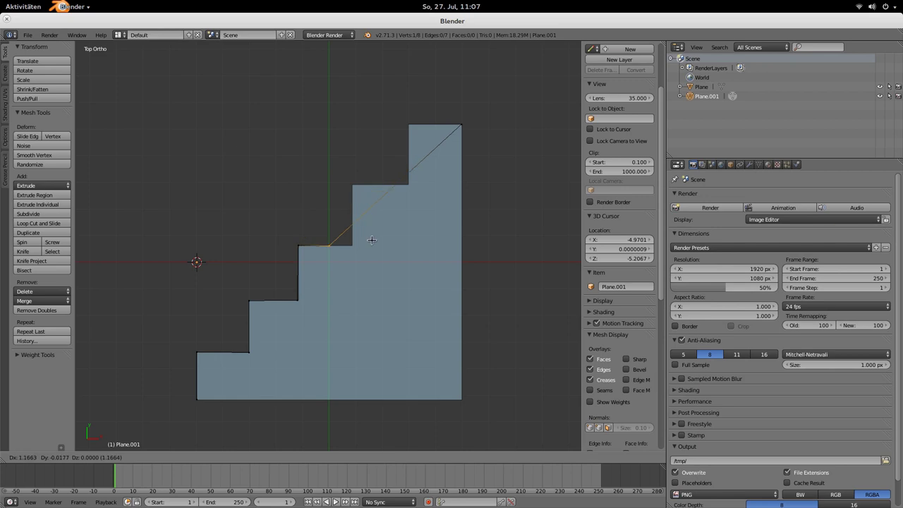
left_click(390, 232)
- Extrude the outline up the fourth riser, about 2.1 units along the fourth tread and about 2.3 units up the last riser
key("e")
left_click(387, 174)
key("e")
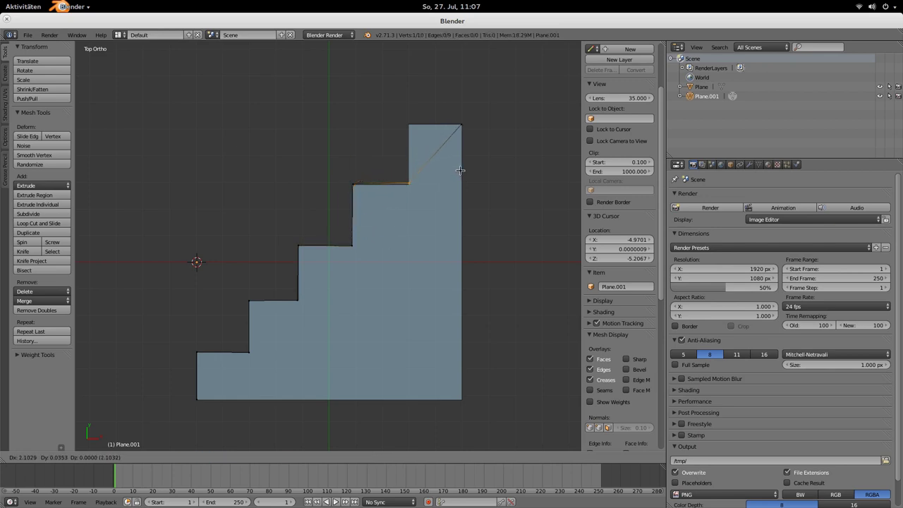
left_click(452, 188, "ctrl")
key("e")
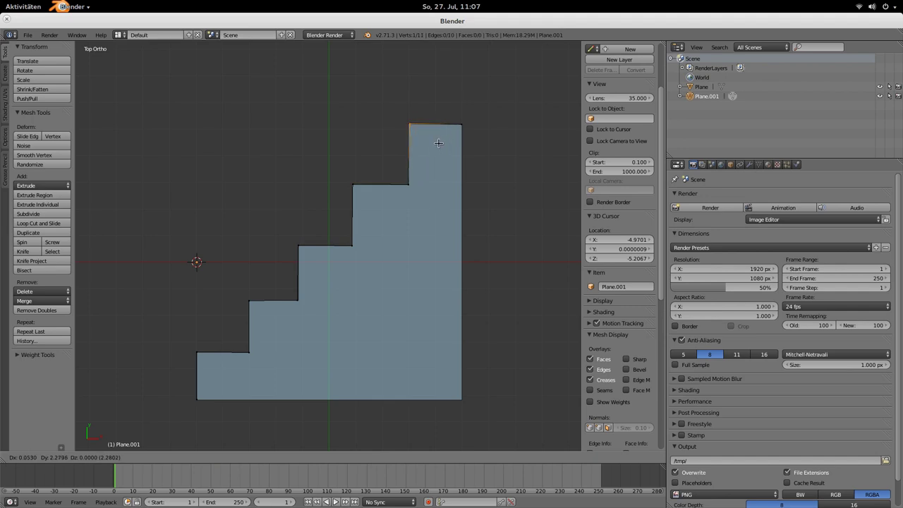
left_click(438, 144, "ctrl")
key("Tab")
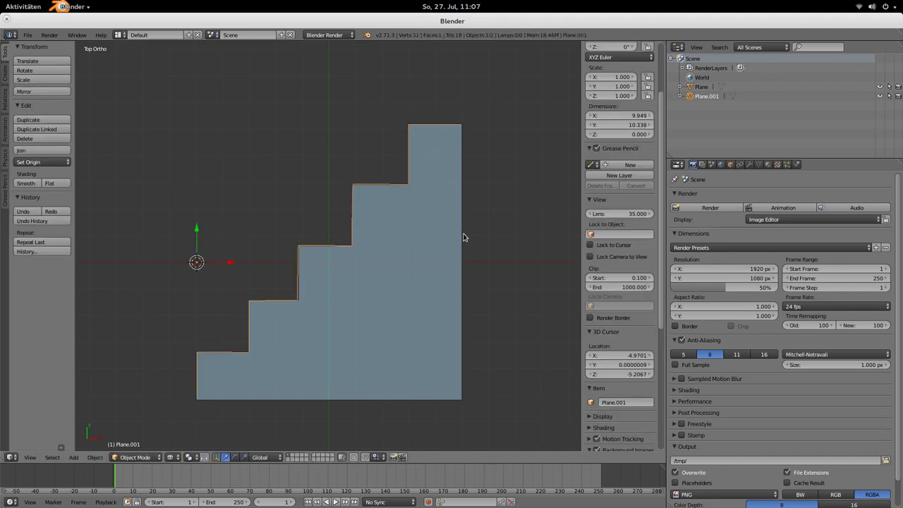
- Extrude the upper-right vertex down about 10.3 units to the lower-right corner and connect it to the lower-left vertex with an edge
key("Tab")
right_click(463, 127)
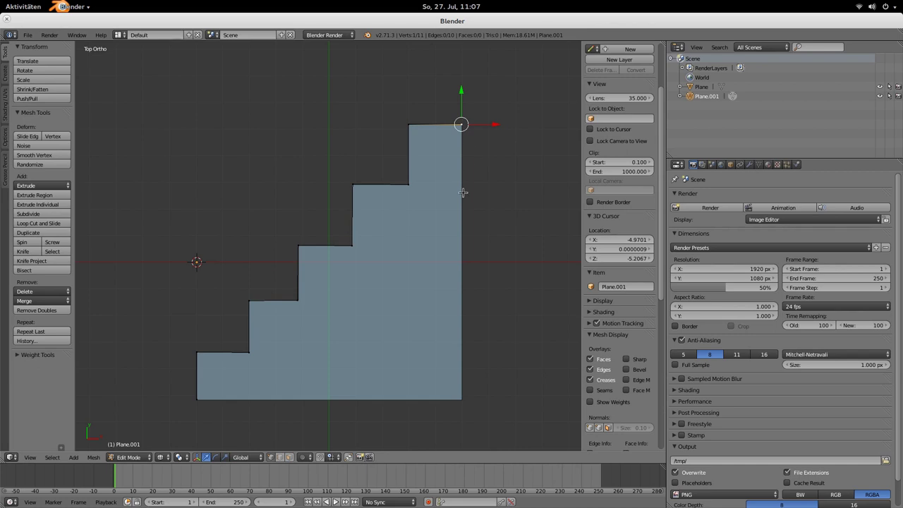
key("e")
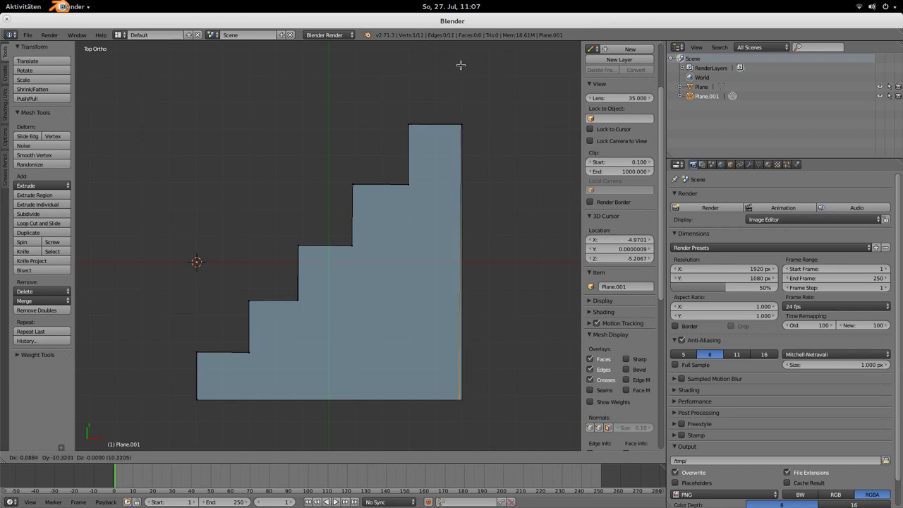
left_click(462, 65)
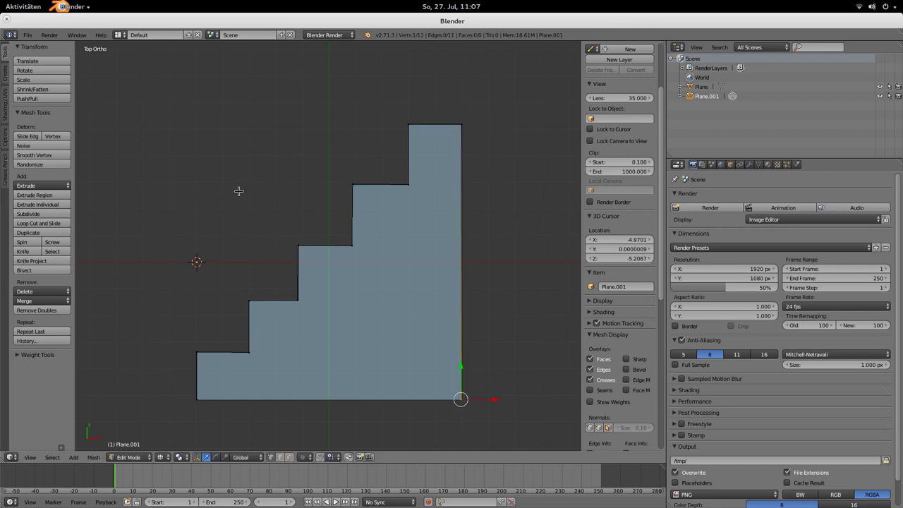
right_click(198, 400, "shift")
key("f")
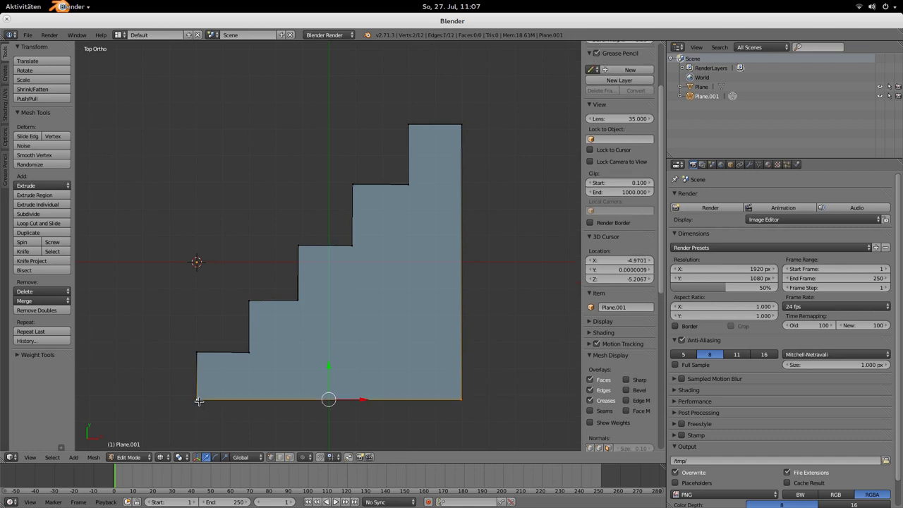
- Select the whole closed stair outline and fill it with a single face
key("Tab")
key("Tab")
key("a")
key("a")
key("f")
key("Tab")
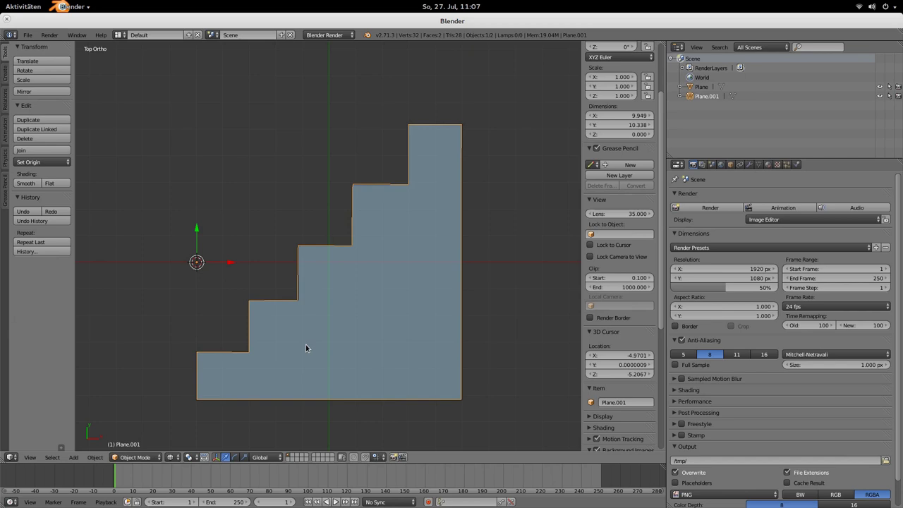
- Show the filled stair mesh in solid shading and check its face in Edit Mode
key("shift+d")
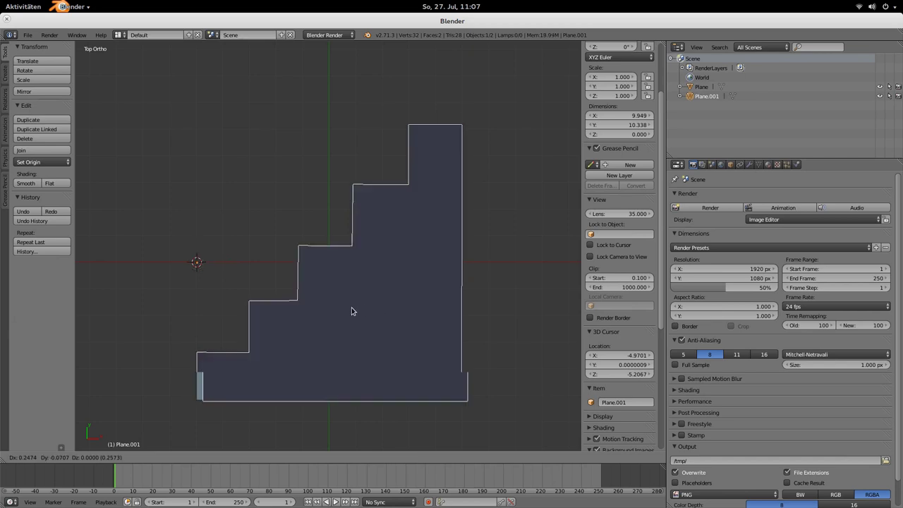
key("Escape")
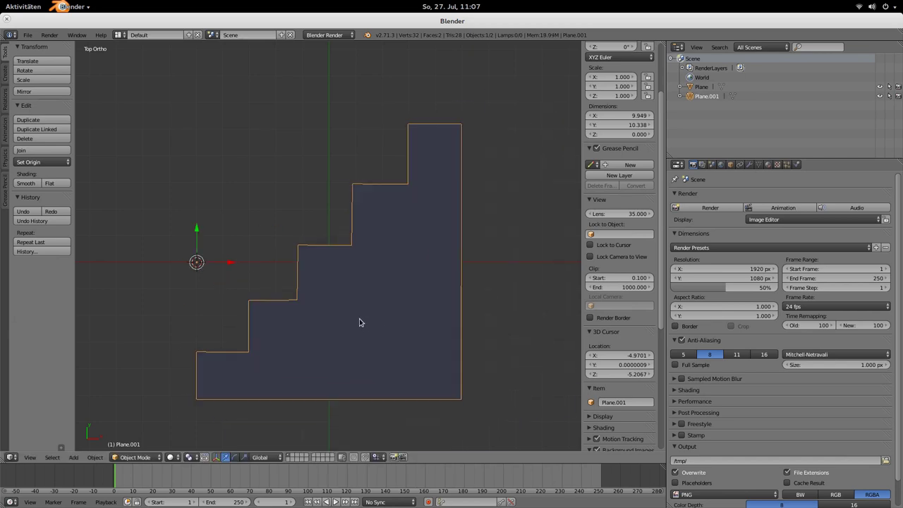
key("Tab")
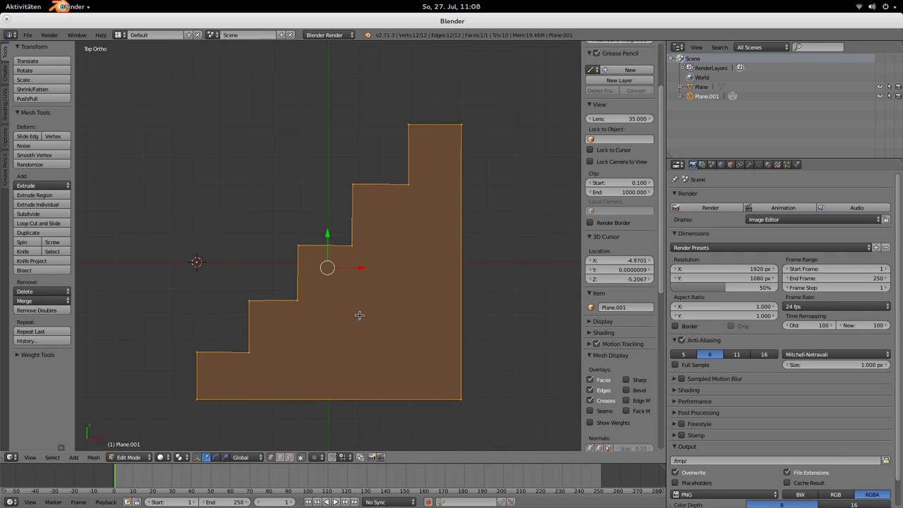
key("a")
key("a")
key("Tab")
- Move the stair mesh along the global X axis until it sits clear of the reference image on its right side
scroll(379, 296, "down", 7)
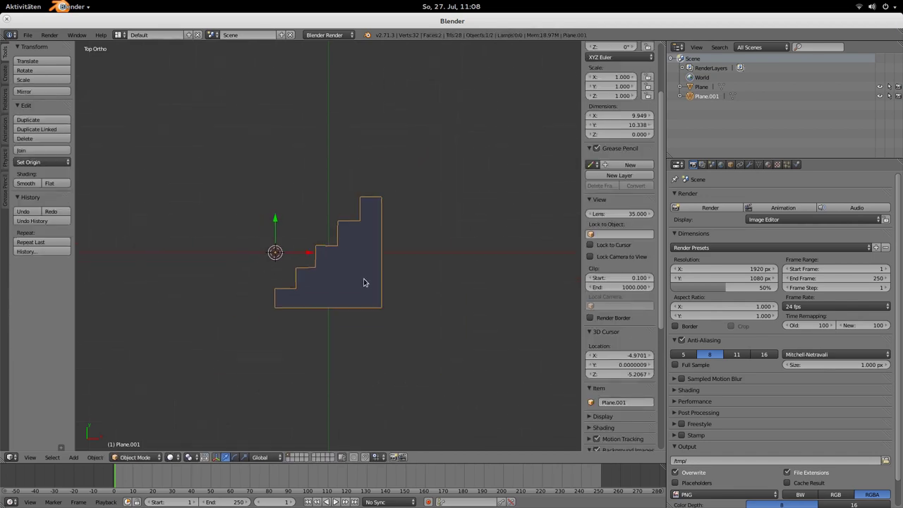
key("shift+d")
key("x")
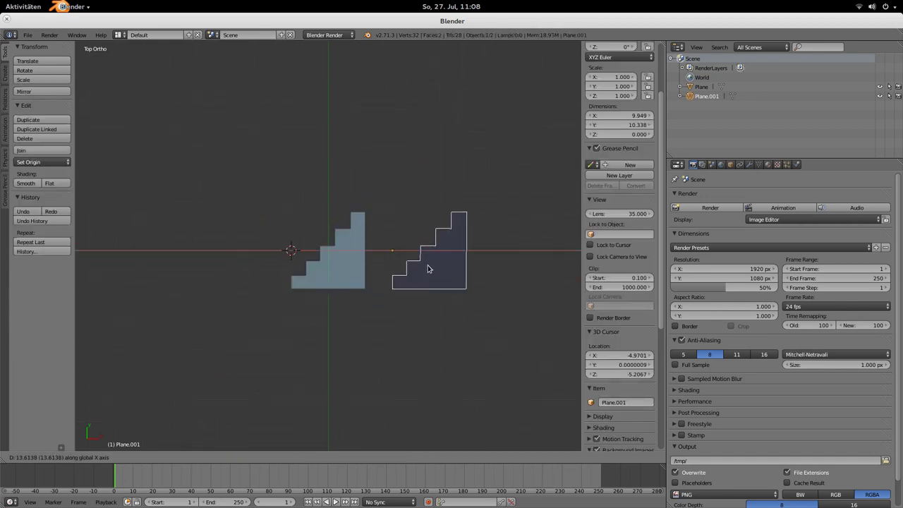
left_click(436, 266)
- Add another mesh plane at the 3D cursor in Object Mode
scroll(353, 281, "up", 5)
scroll(403, 278, "up", 1)
scroll(500, 303, "down", 1)
middle_click_drag(501, 303, 416, 306, "shift")
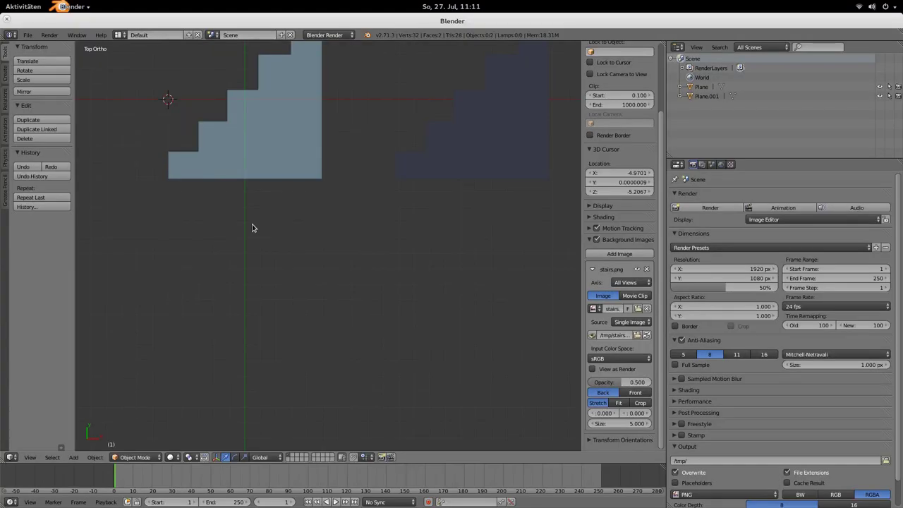
key("shift+a")
mouse_move(253, 225)
left_click(292, 224)
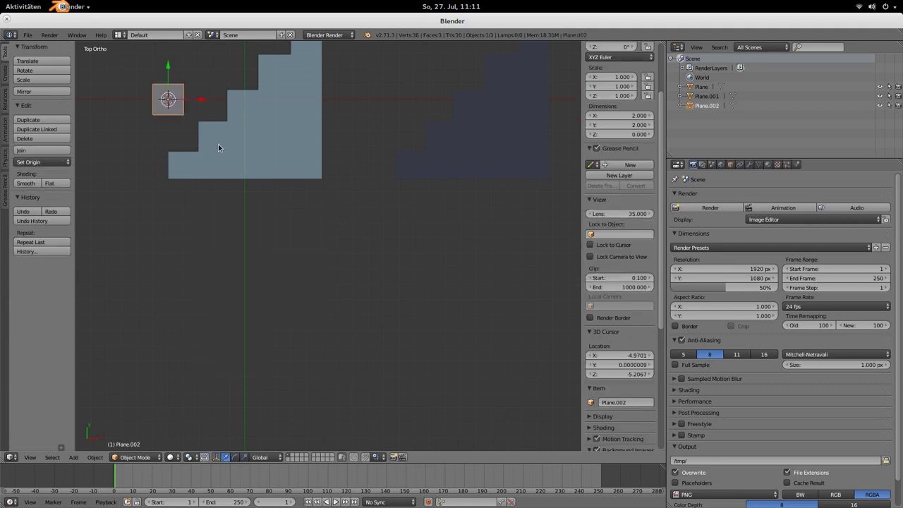
- Scale the new plane to about 9 by 9 units and place it below the stair reference image
key("g")
left_click(319, 308)
key("s")
left_click(506, 314)
key("g")
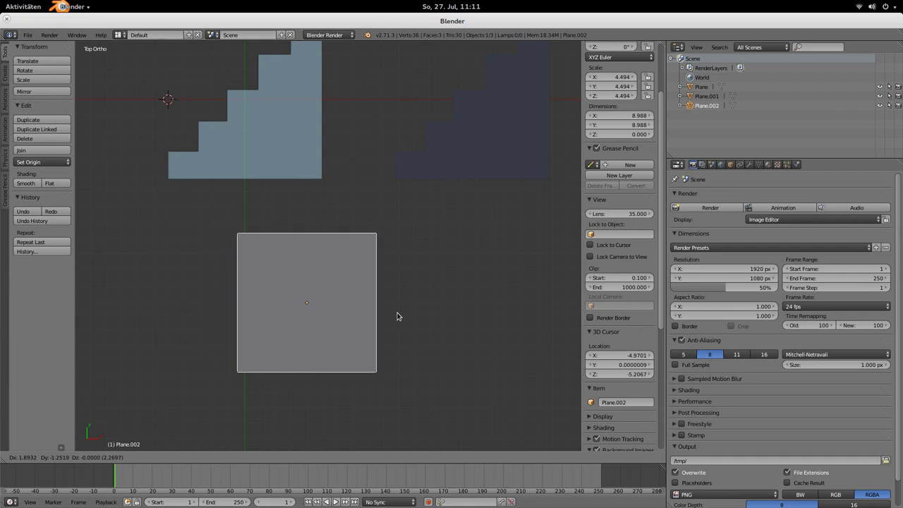
left_click(400, 320)
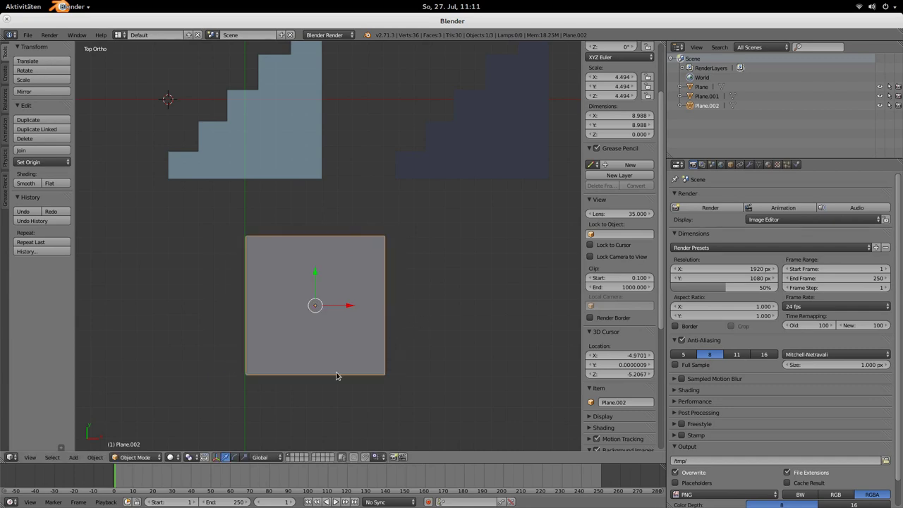
- Extrude the plane's bottom edge in place and scale the new edge inward to about three quarters of its width
key("Tab")
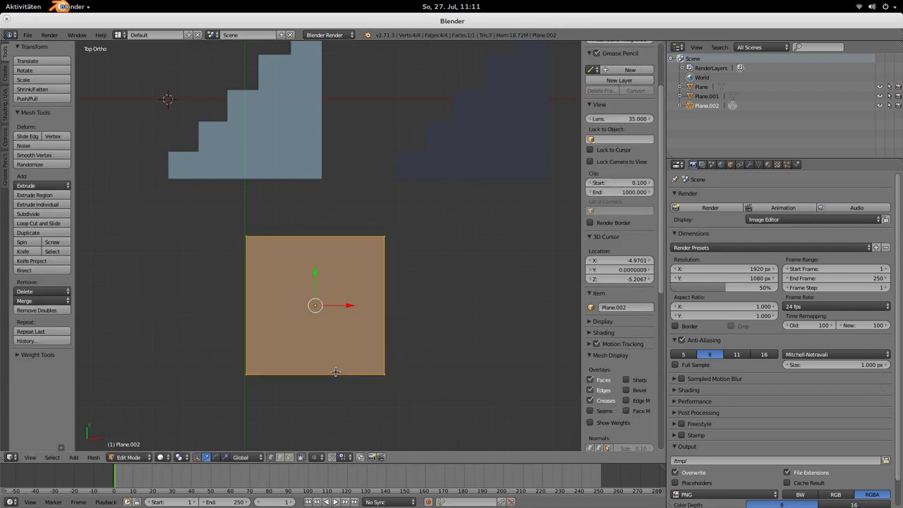
right_click(270, 374)
right_click(397, 375, "shift")
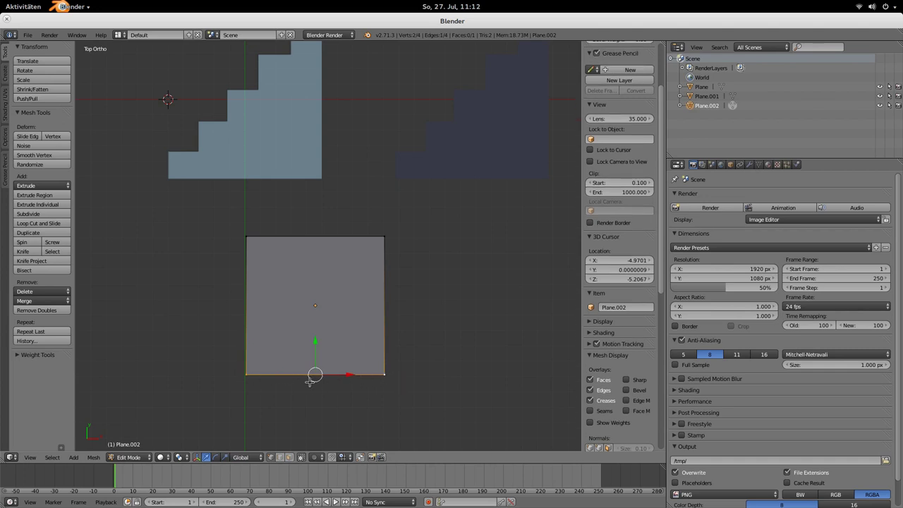
key("e")
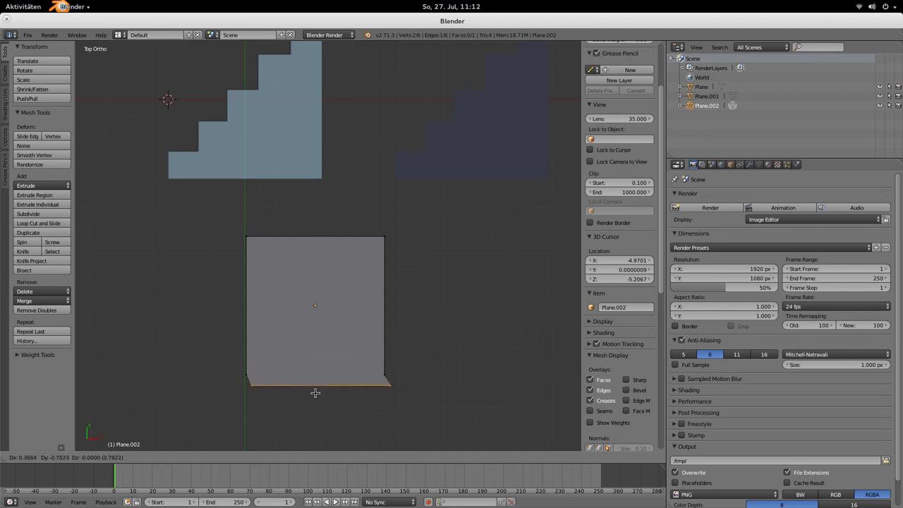
key("s")
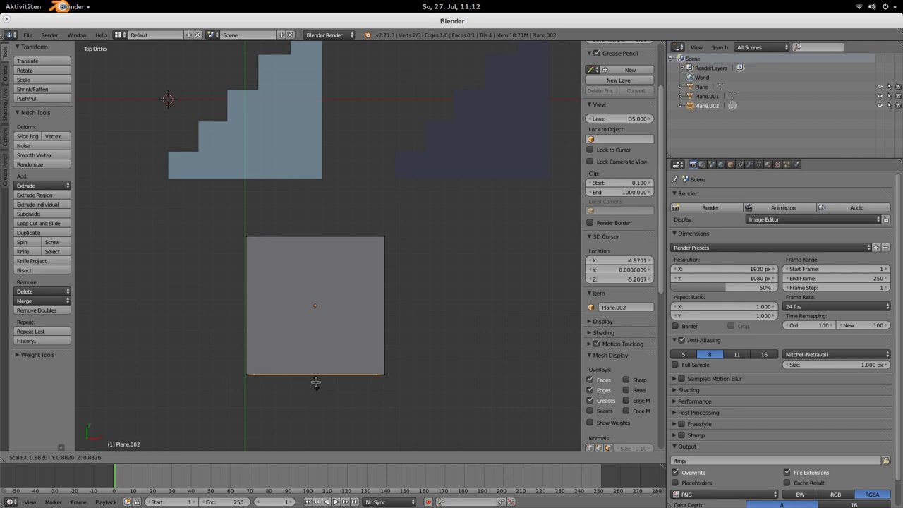
key("Escape")
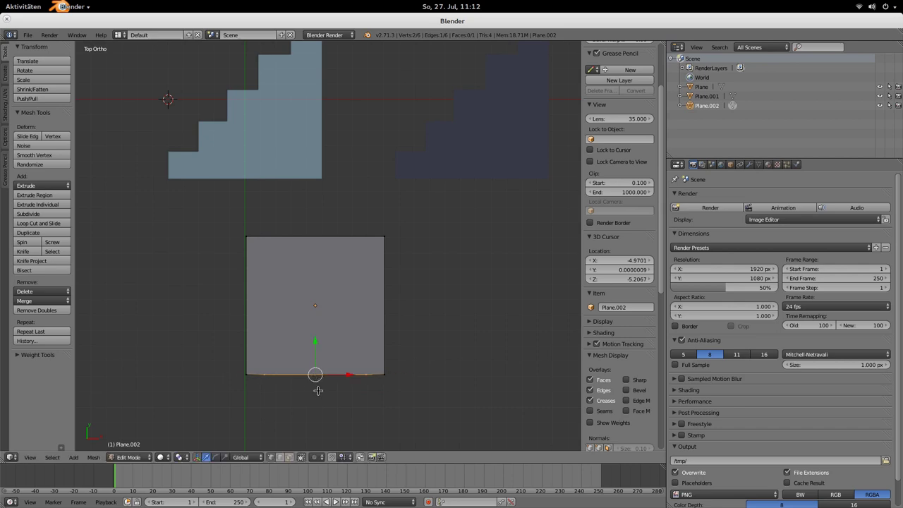
- Extrude the inset edge about 8 units up along Y to form an arch, and move the arch object in the negative X direction
key("e")
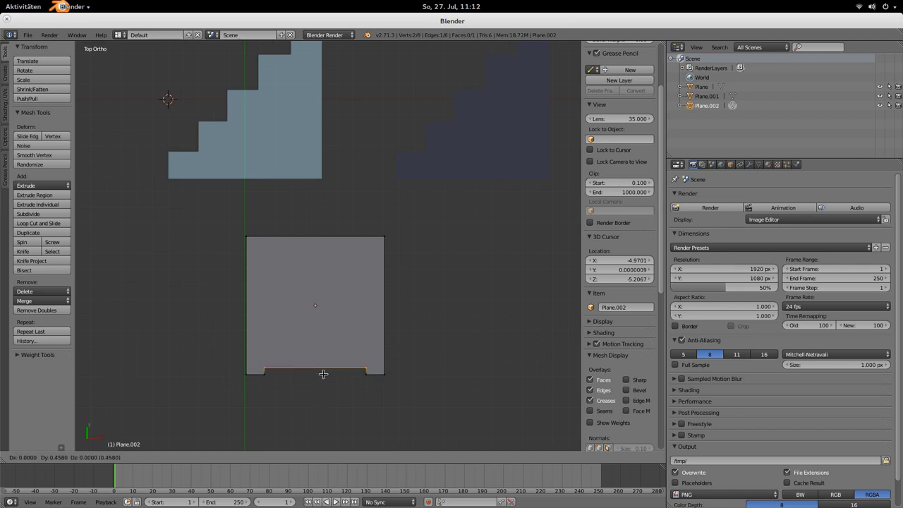
key("y")
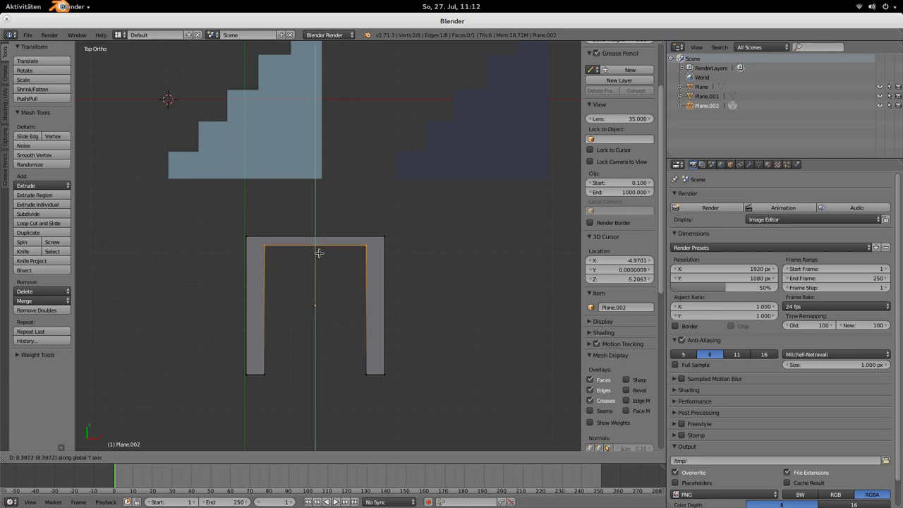
left_click(317, 261)
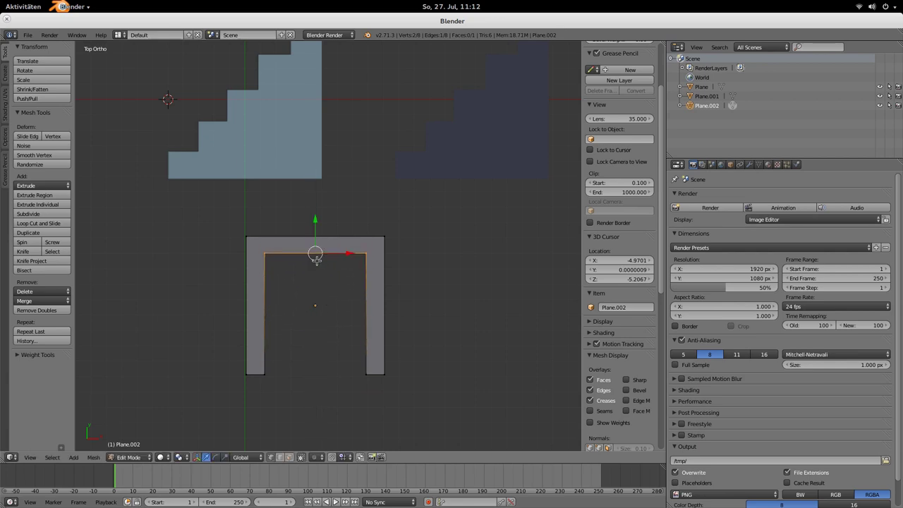
key("Tab")
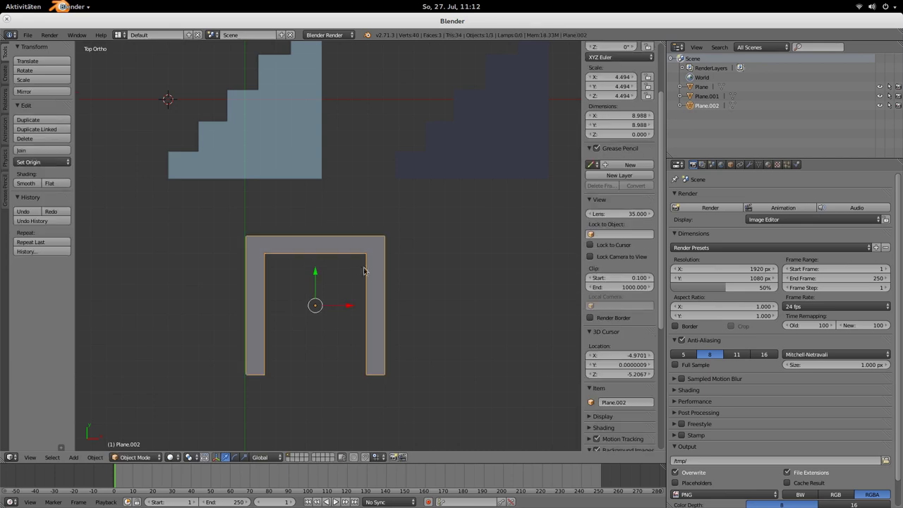
left_click_drag(349, 305, 271, 300)
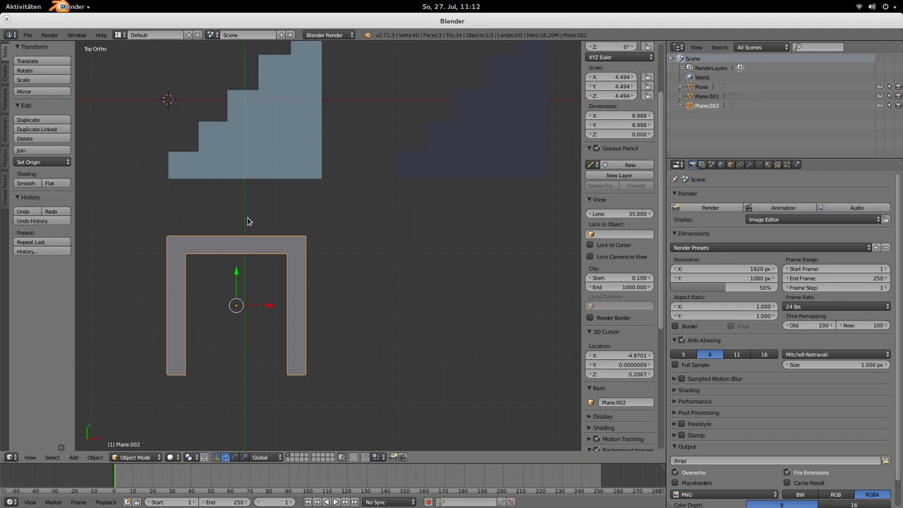
- Extrude the arch's inner upper-right corner vertex, cancelling the movement so the new vertex stays in place
key("Tab")
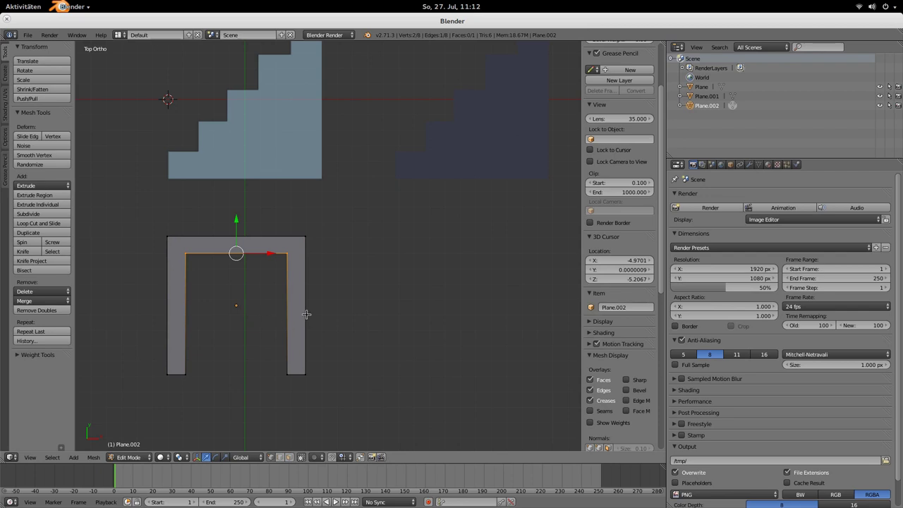
right_click(289, 252)
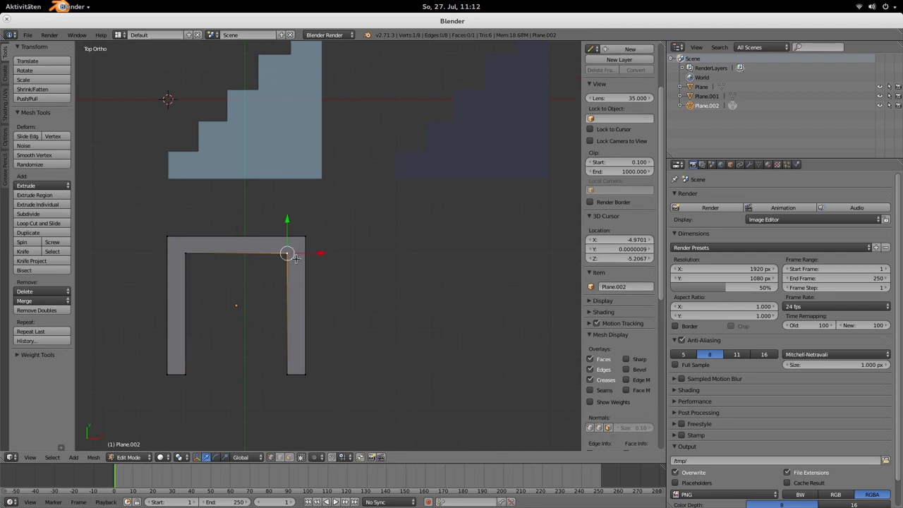
key("e")
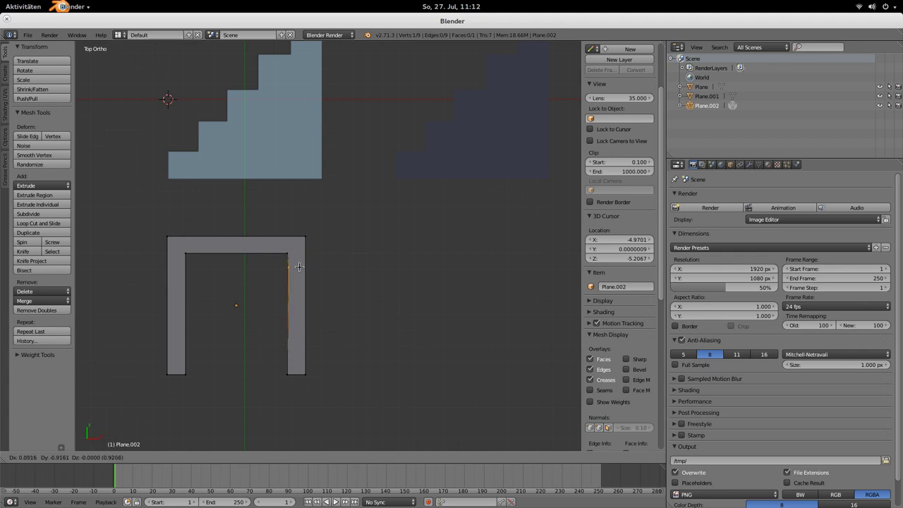
right_click(301, 269)
key("ctrl+z")
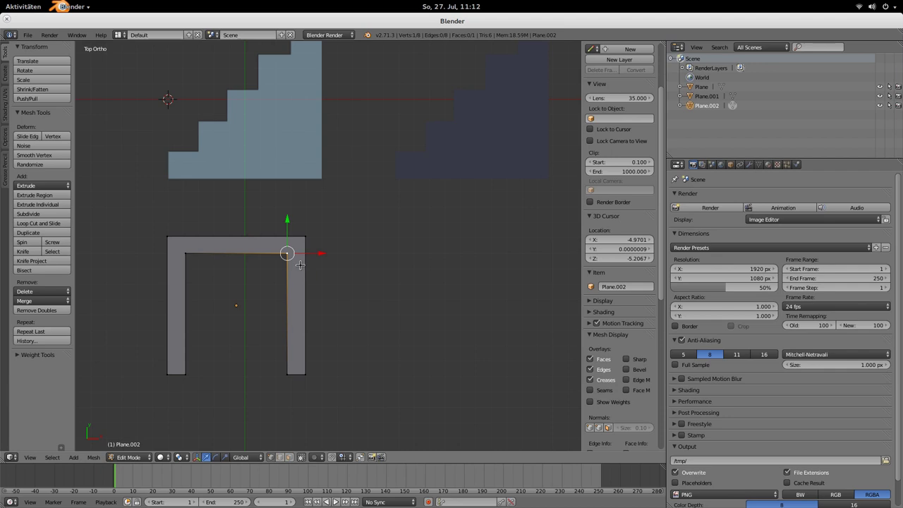
key("e")
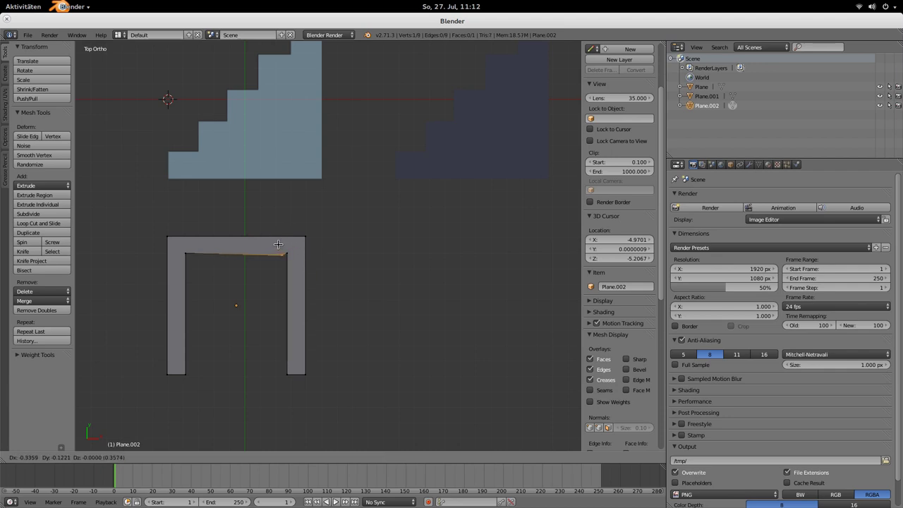
right_click(240, 243)
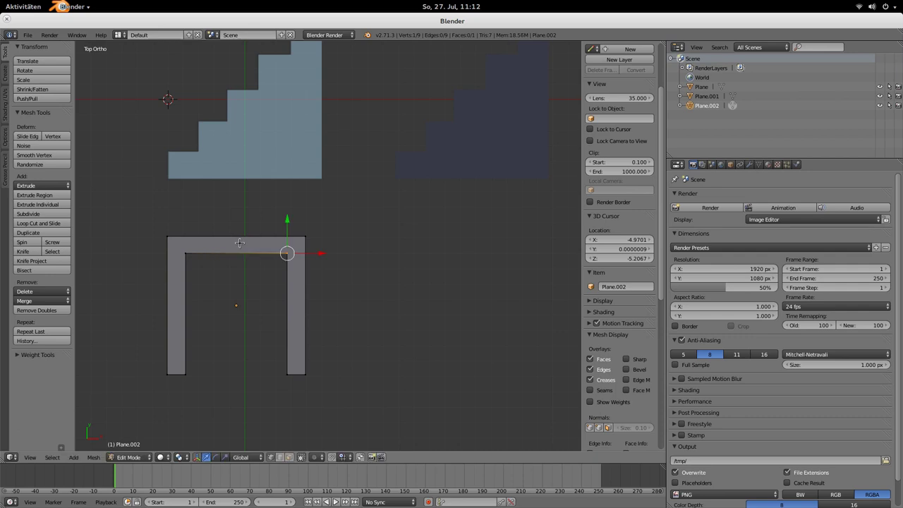
- Undo the cancelled vertex extrusion at the arch's inner upper corner
key("ctrl+z")
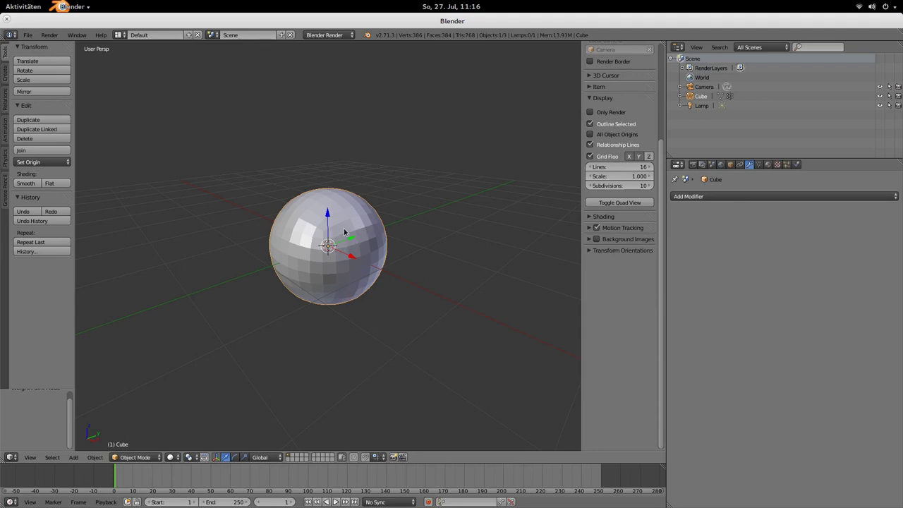
- Apply a linear weight gradient across the sphere in Weight Paint mode, running diagonally from its lower-left edge past its upper-right edge
key("Tab")
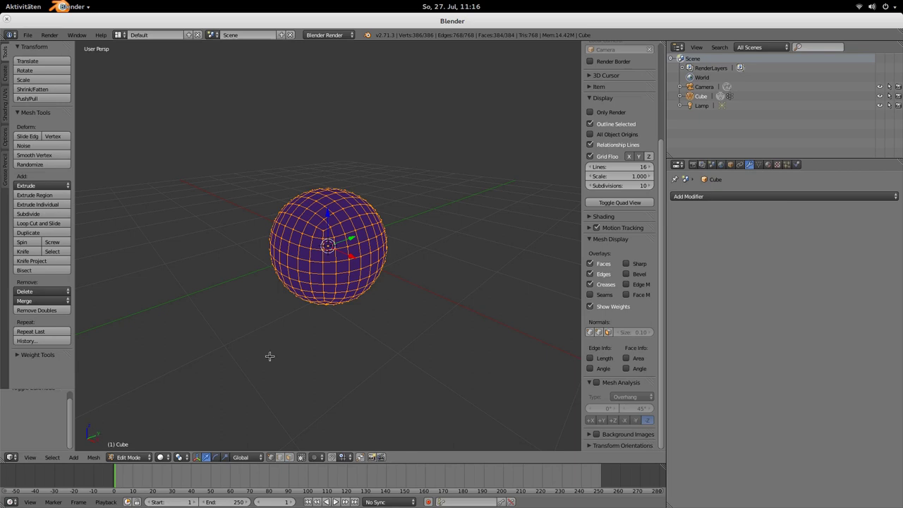
key("Tab")
key("ctrl+Tab")
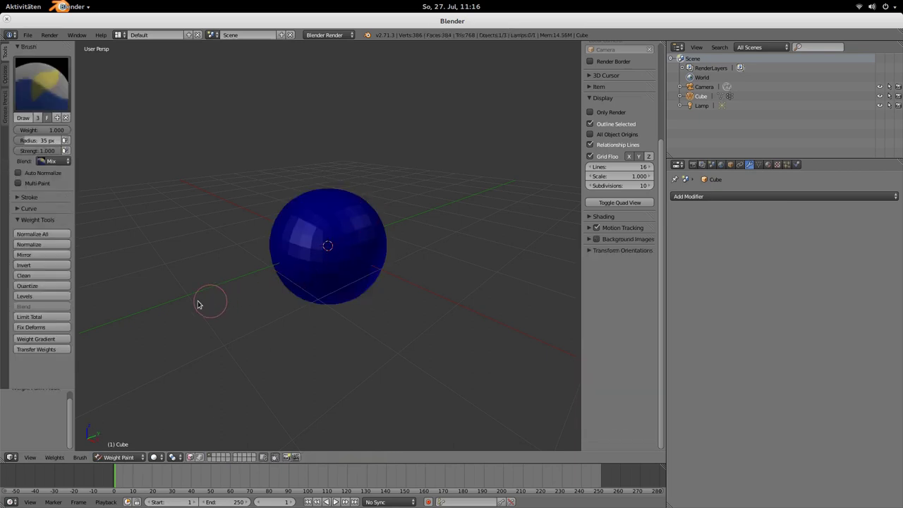
left_click(34, 339)
left_click_drag(272, 288, 396, 209)
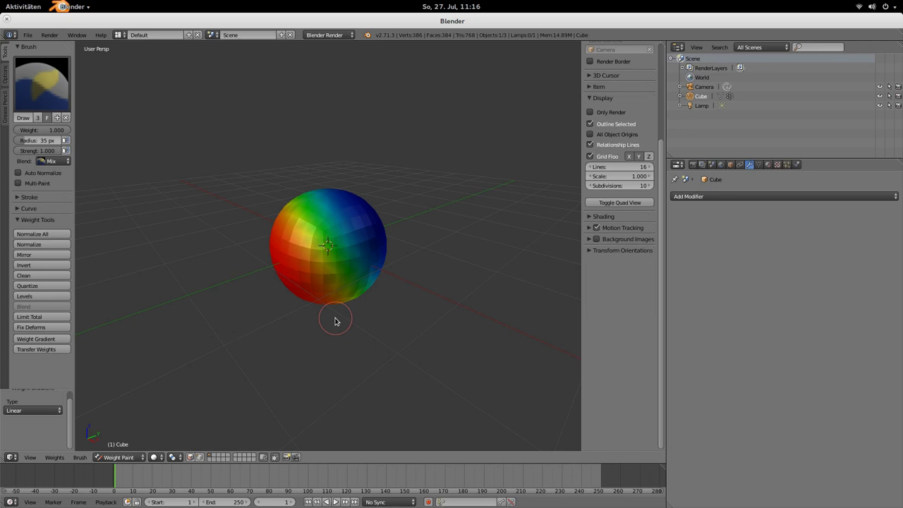
- Return the sphere to Edit Mode and display it in wireframe shading with Show Weights turned off
key("ctrl+Tab")
key("Tab")
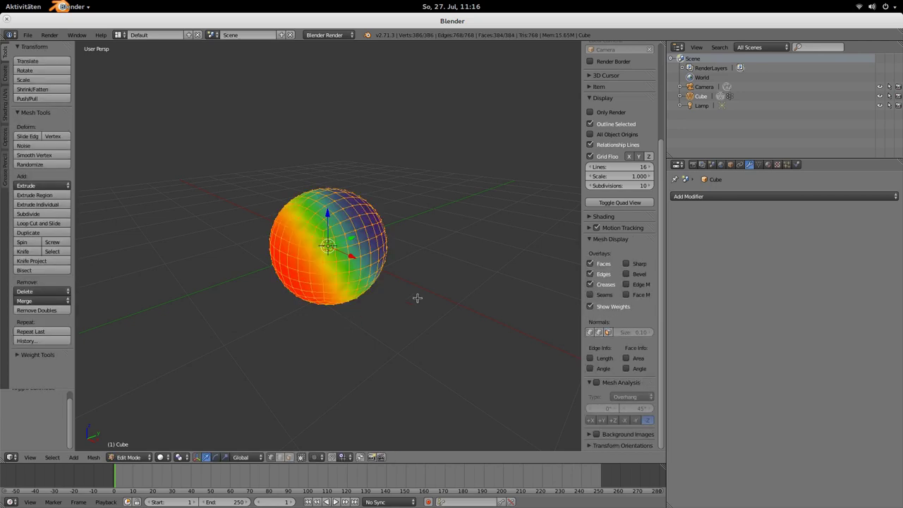
middle_click_drag(417, 298, 405, 250)
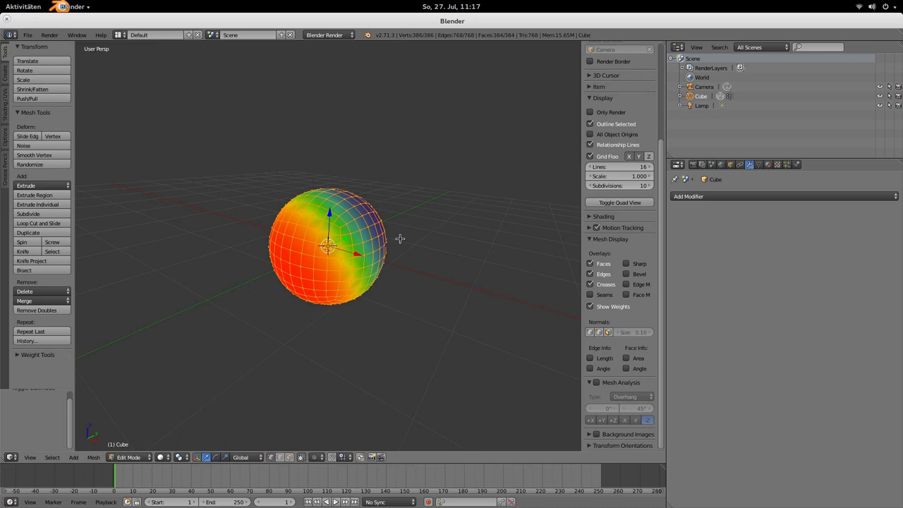
left_click(160, 457)
left_click(182, 435)
left_click(609, 307)
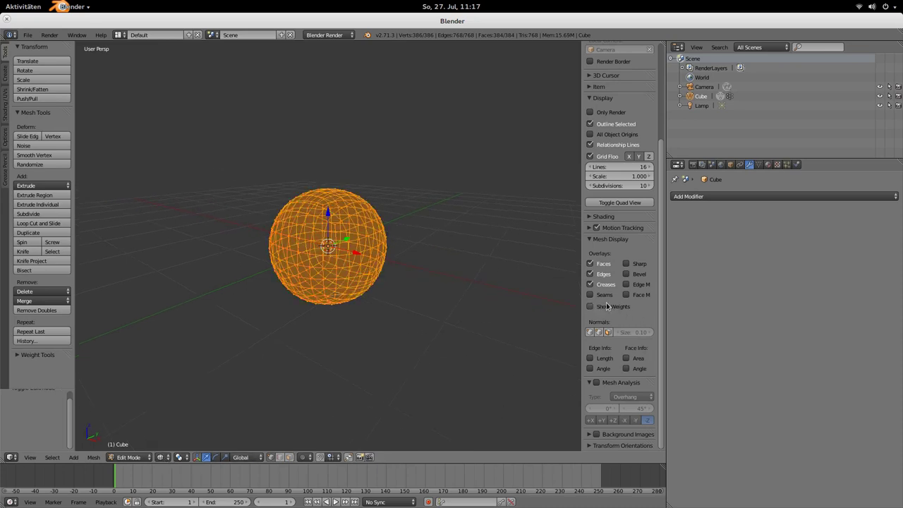
middle_click_drag(443, 248, 367, 283)
middle_click_drag(428, 275, 430, 257)
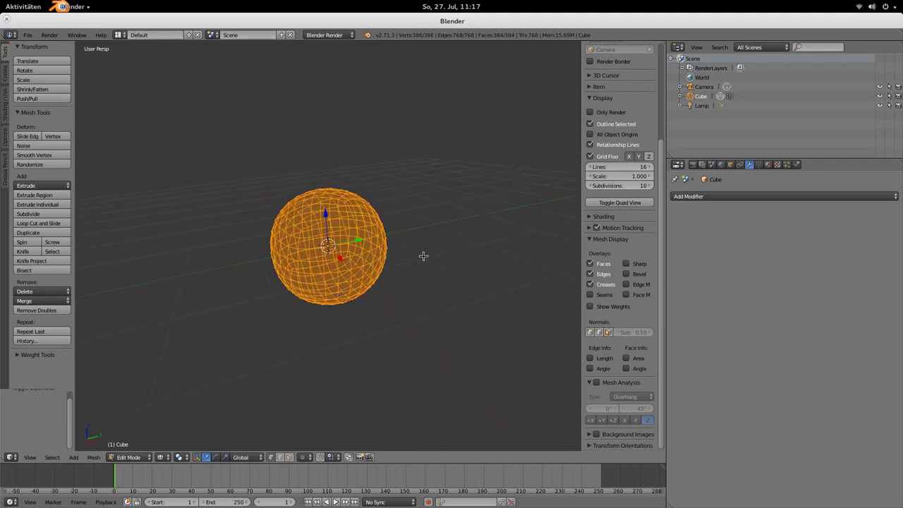
- Turn Show Weights back on and examine the weight colours on the wireframe sphere from several angles
left_click(591, 306)
middle_click_drag(477, 312, 324, 193)
scroll(436, 305, "up", 3)
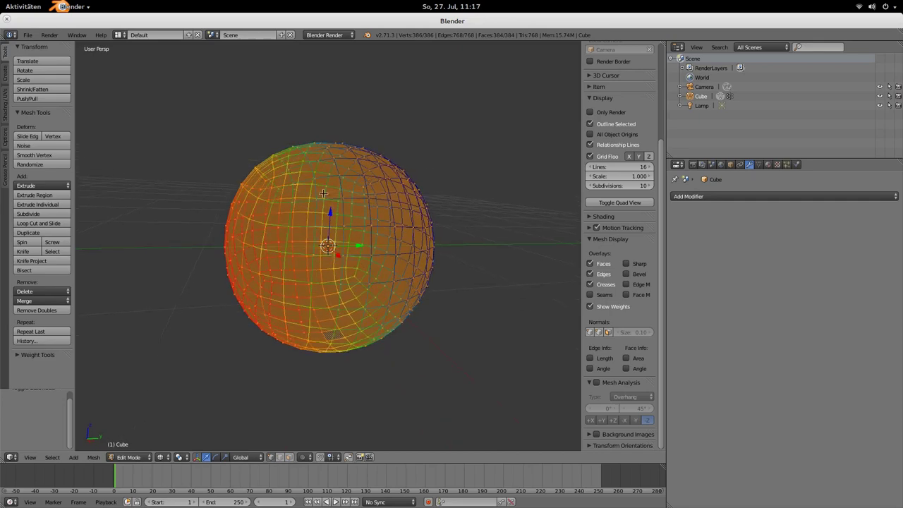
mouse_move(313, 282)
middle_mouse_down()
mouse_move(403, 272)
mouse_move(445, 246)
mouse_move(478, 161)
mouse_move(514, 179)
mouse_move(325, 287)
middle_mouse_up()
middle_click_drag(516, 262, 526, 224)
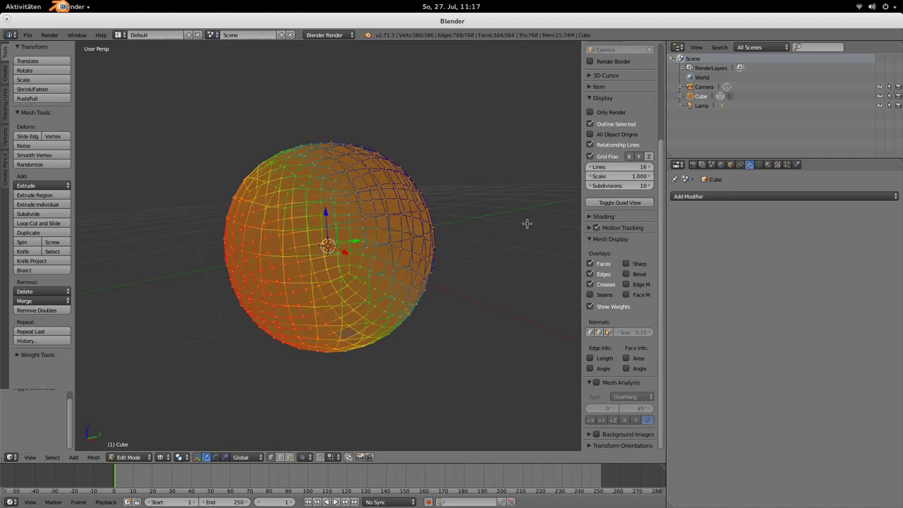
middle_click_drag(320, 247, 323, 242)
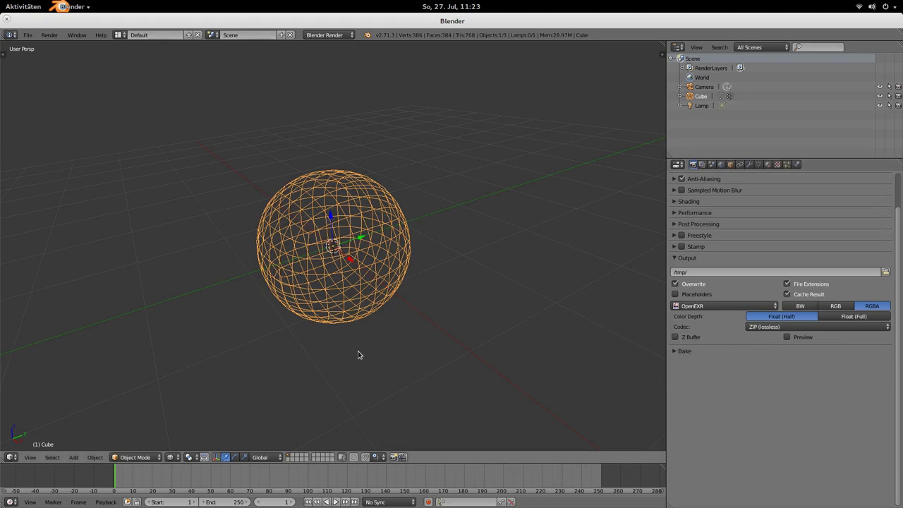
- Render the sphere scene and check the Save As Image format options without saving the image
key("F12")
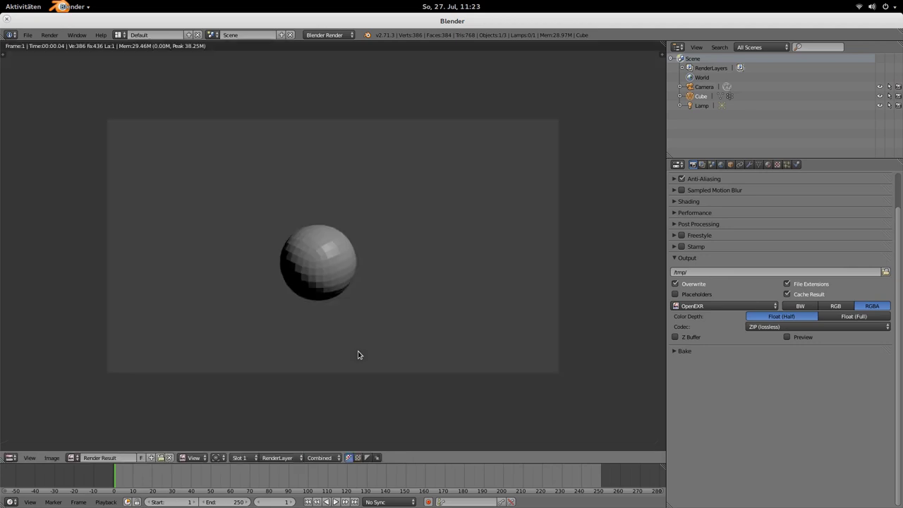
key("F3")
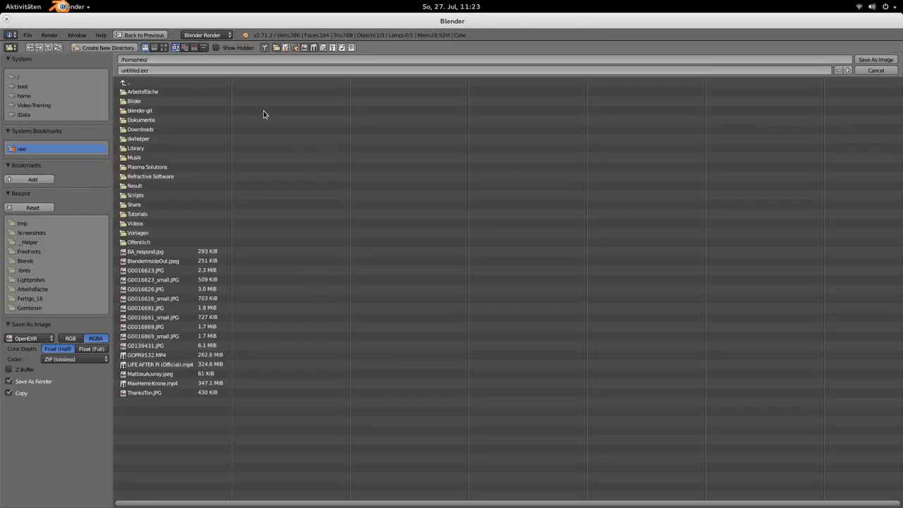
key("Escape")
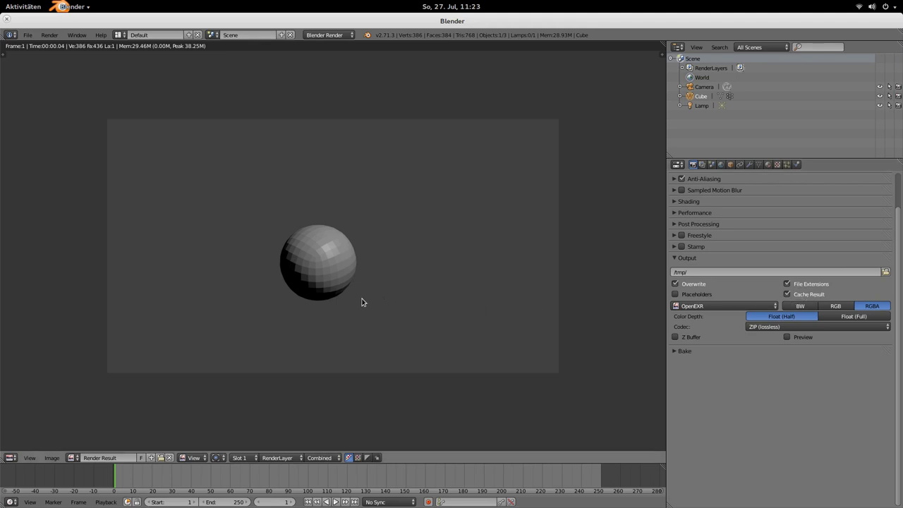
- Review the File settings in the user preferences, close them and return from the render result to the 3D view
key("ctrl+alt+u")
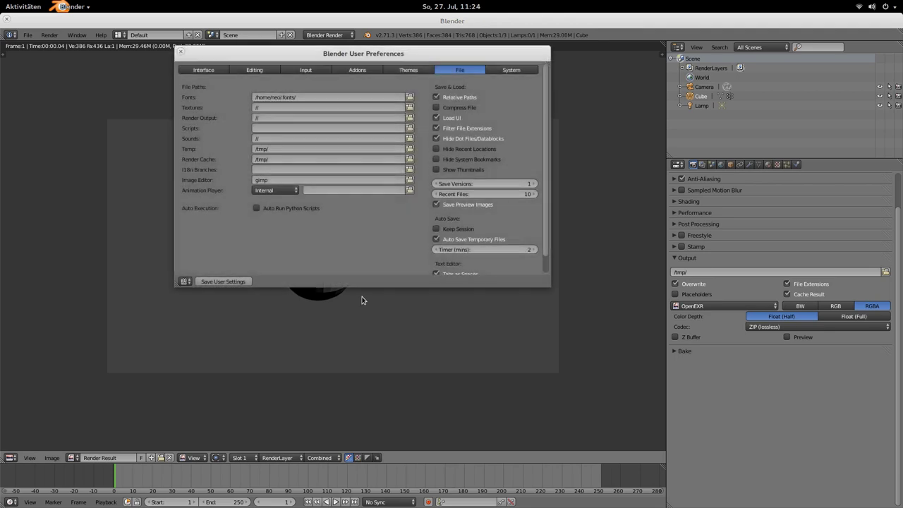
left_click_drag(416, 53, 408, 95)
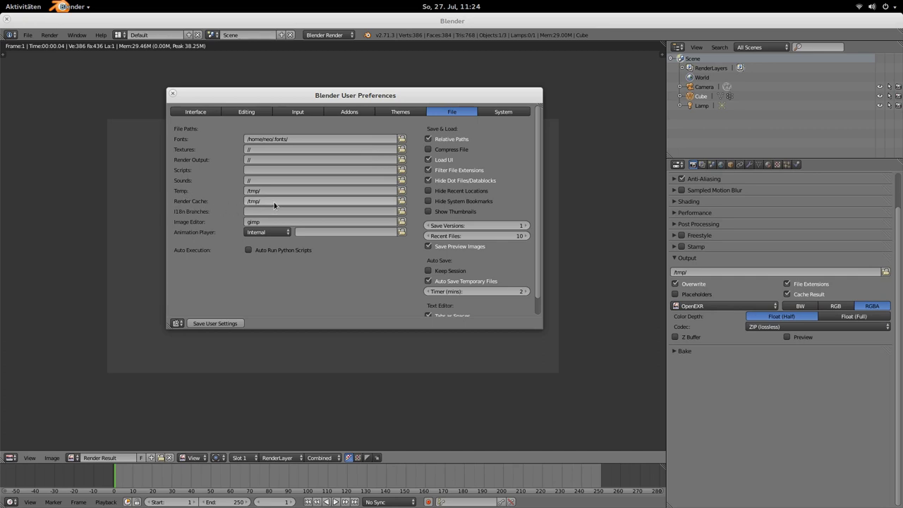
left_click(172, 93)
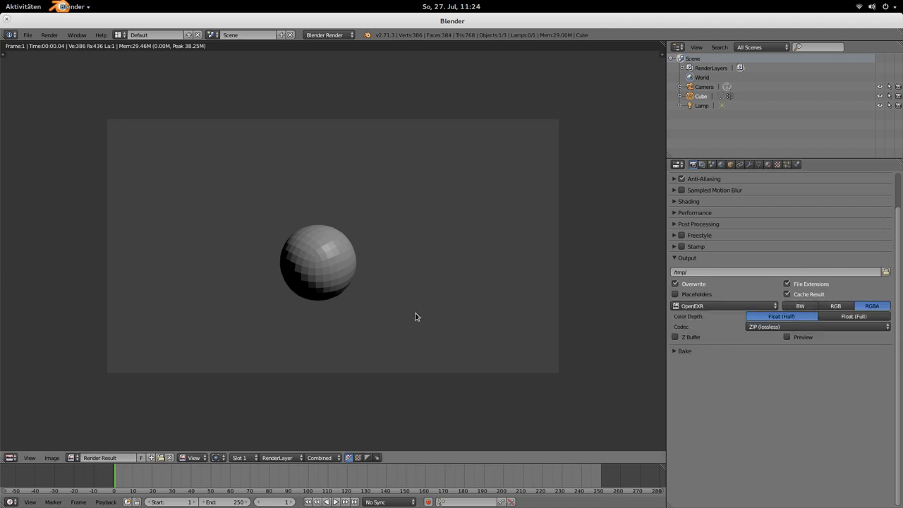
key("Escape")
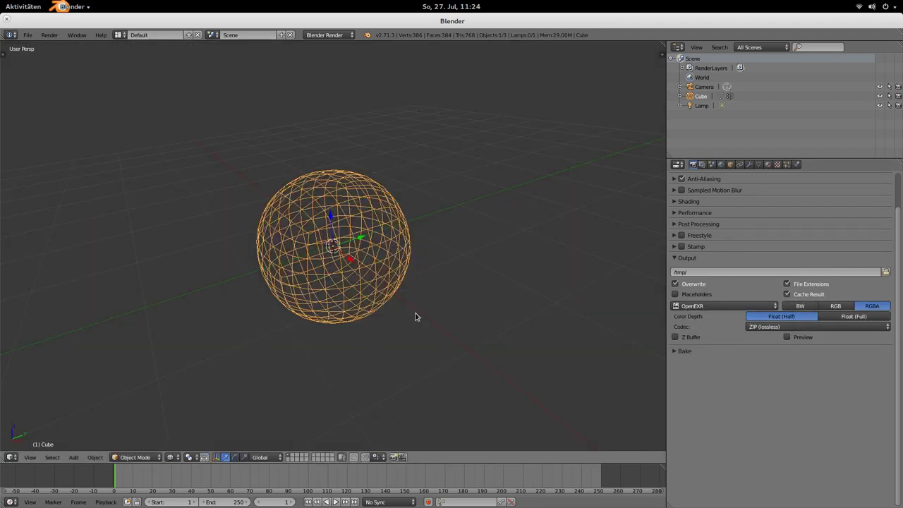
scroll(422, 312, "down", 1)
middle_click_drag(499, 332, 433, 339)
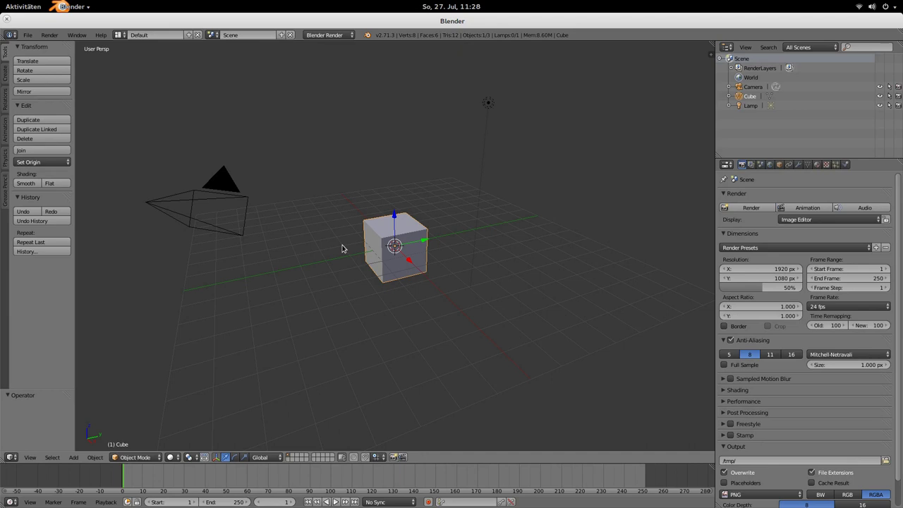
- Show the 3D view's properties and reposition the 3D cursor repeatedly around the cube, ending at a point above and beyond the lamp
key("n")
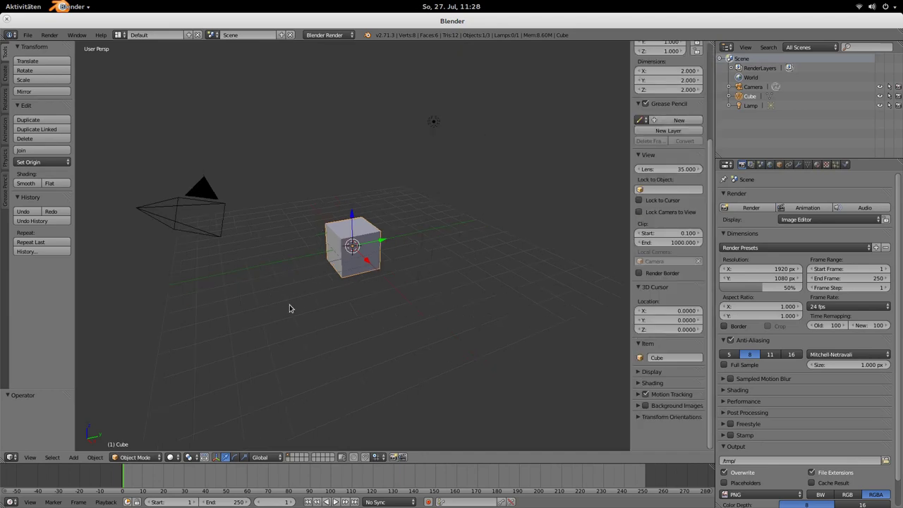
left_click(261, 234)
left_click(329, 174)
left_click(412, 184)
left_click(399, 257)
left_click(369, 301)
left_click(367, 207)
left_click(489, 290)
left_click(468, 294)
left_click(489, 260)
left_click(441, 304)
left_click(420, 268)
left_click(373, 187)
left_click(290, 219)
left_click(436, 206)
left_click(372, 188)
left_click(328, 167)
left_click(387, 149)
left_click(432, 163)
left_click(457, 179)
left_click(478, 147)
left_click(535, 129)
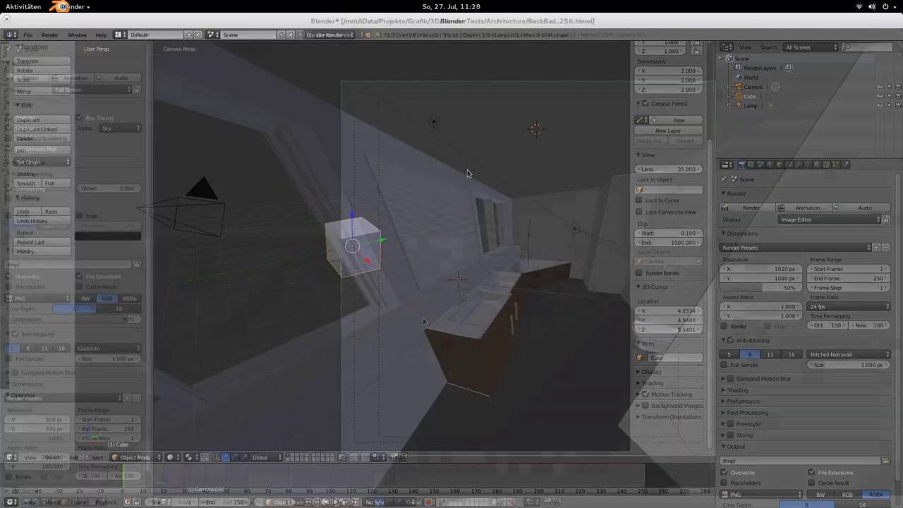
- Render the bathroom scene and switch the render result area to the compositing node editor
key("F12")
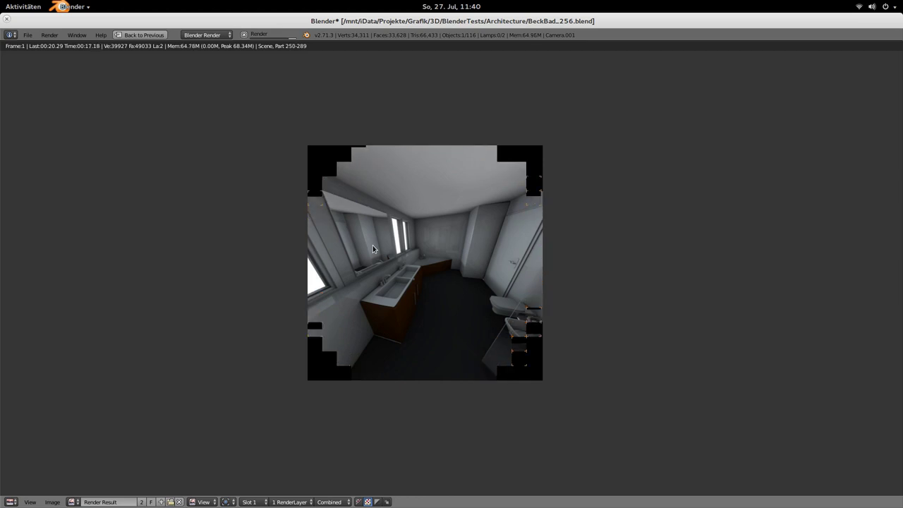
key("shift+F3")
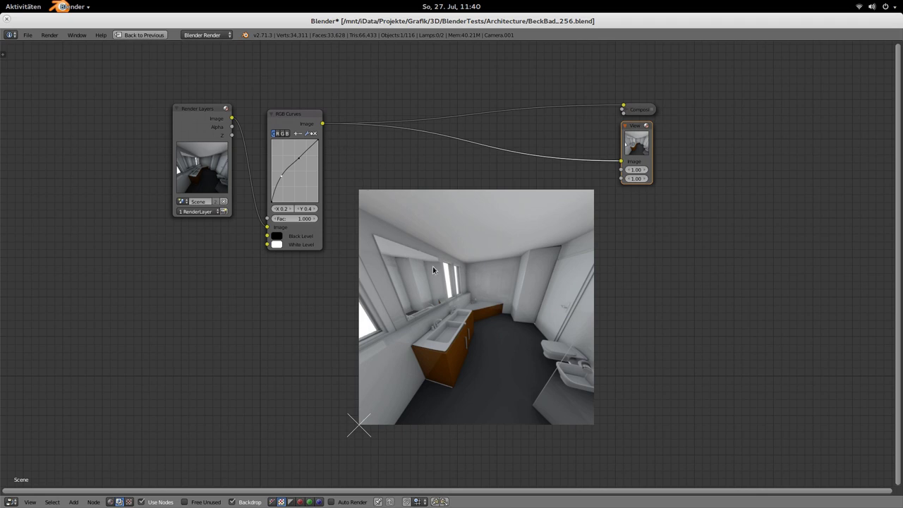
- Show the node editor's tool shelf and properties region, flip the properties region to the opposite side and widen it
key("t")
key("n")
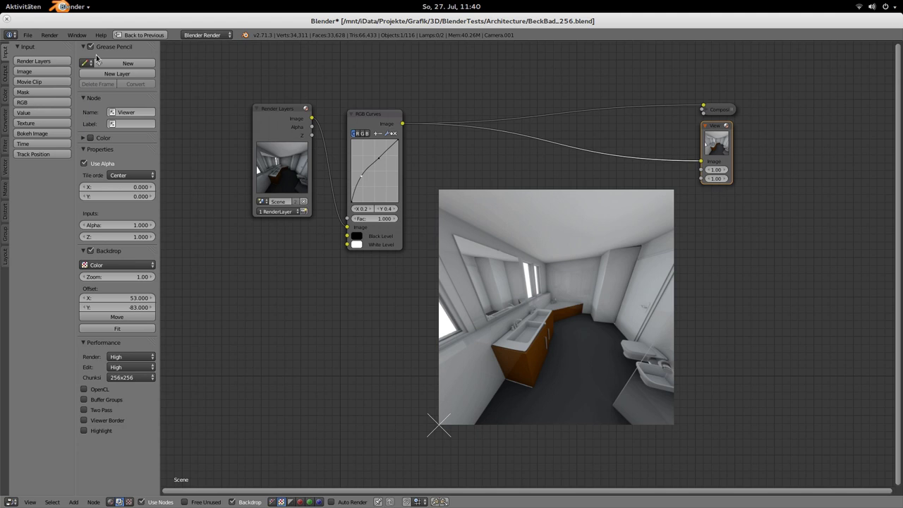
key("F5")
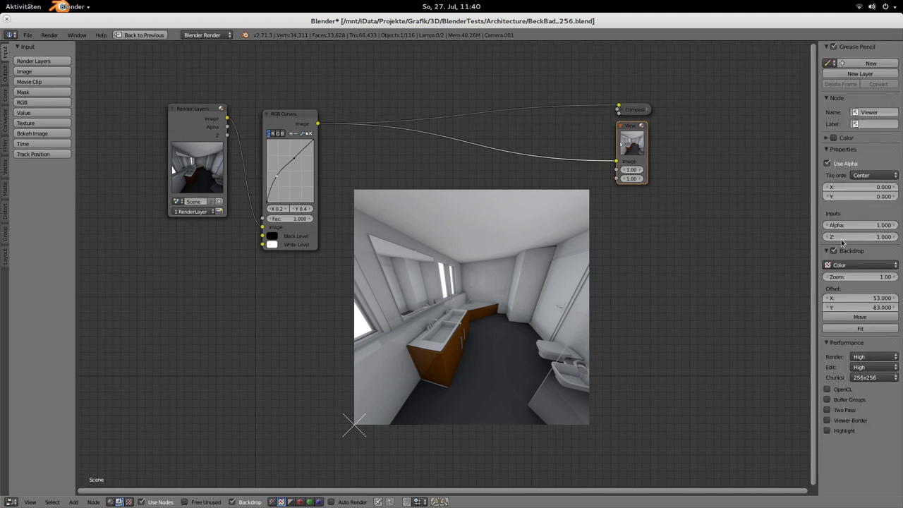
left_click_drag(818, 196, 788, 196)
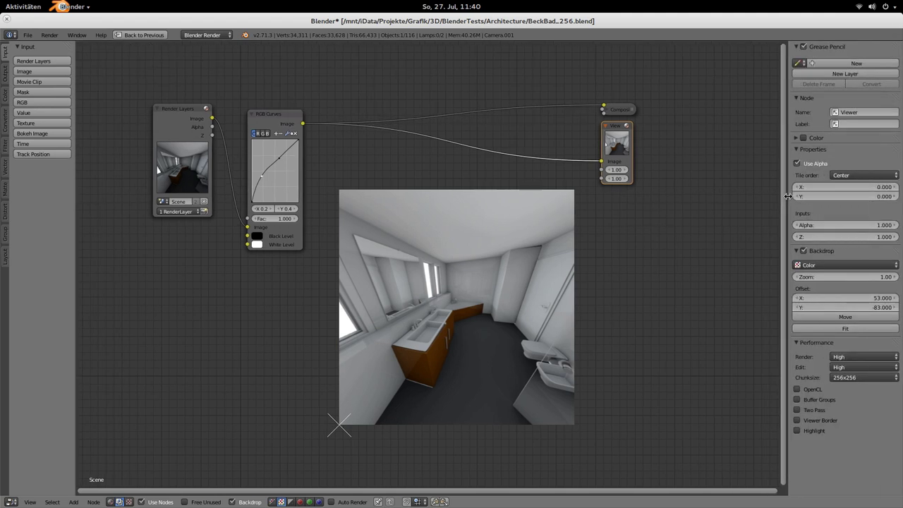
- Enable Viewer Border, draw a border around the mirror and sink area of the backdrop, and clear it
left_click(818, 421)
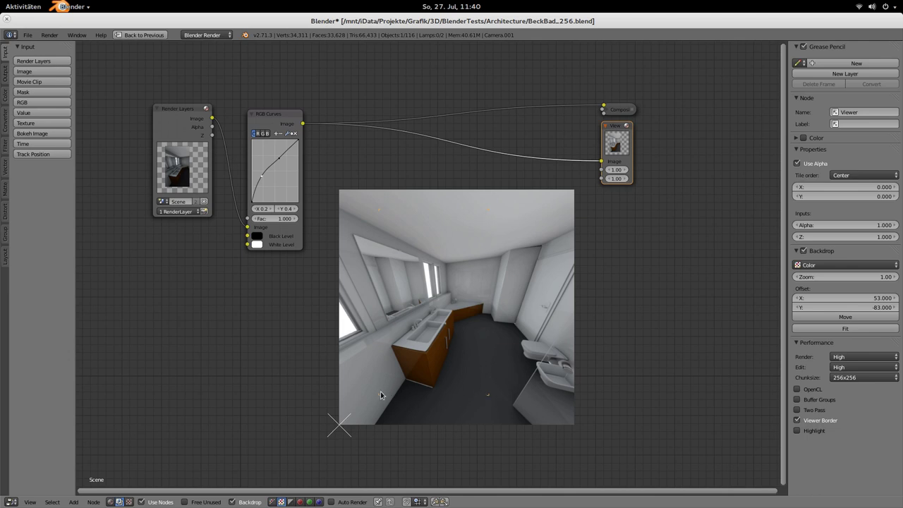
key("ctrl+b")
left_click_drag(363, 199, 501, 404)
key("ctrl+alt+b")
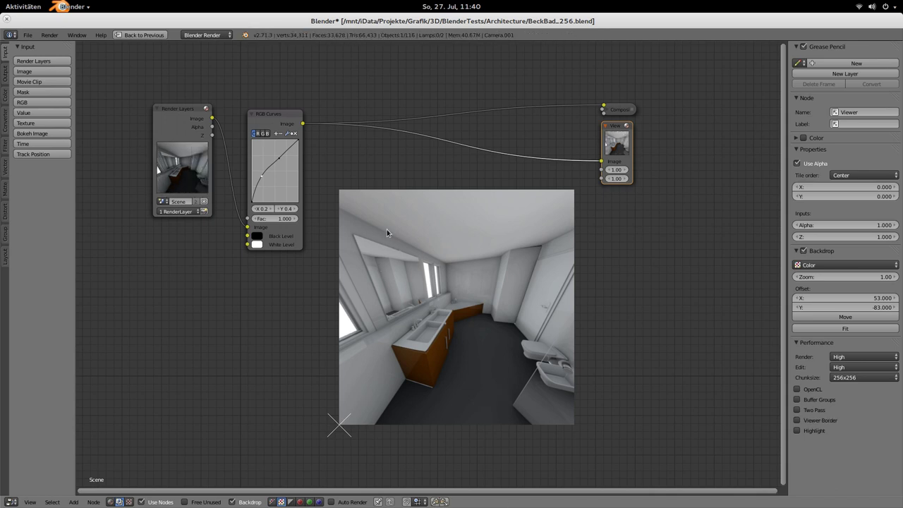
- Draw a new viewer border around the central part of the bathroom backdrop
key("ctrl+b")
left_click_drag(385, 213, 504, 408)
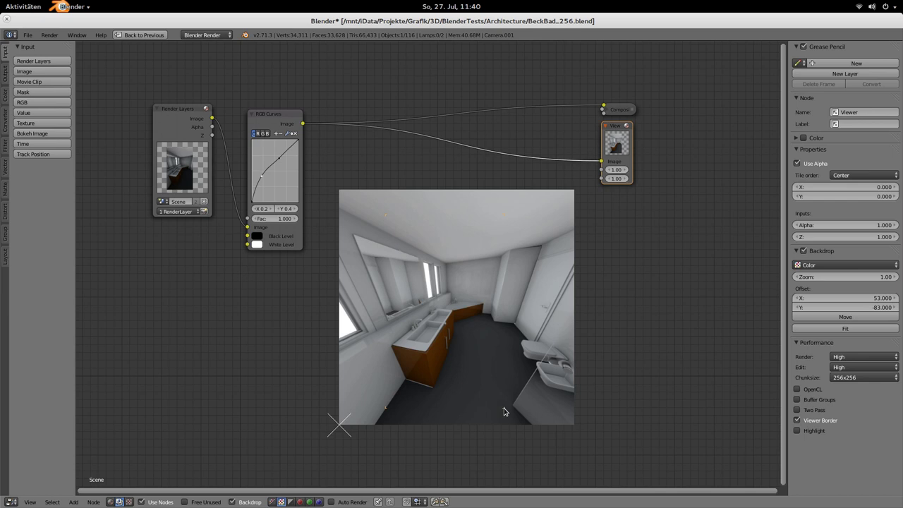
- Reshape the RGB Curves node's curve with its upper control point at about X 0.7, Y 0.4, and clear the viewer border
left_click_drag(279, 157, 268, 186)
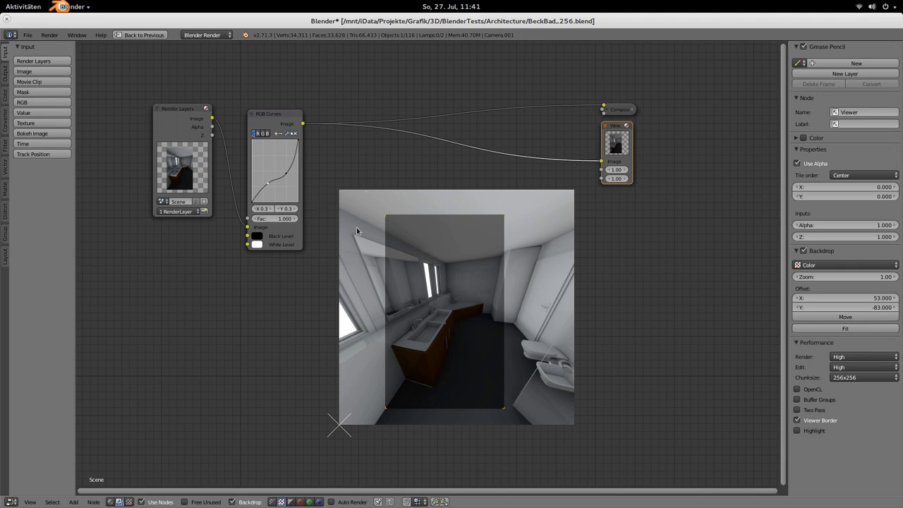
left_click_drag(270, 187, 289, 179)
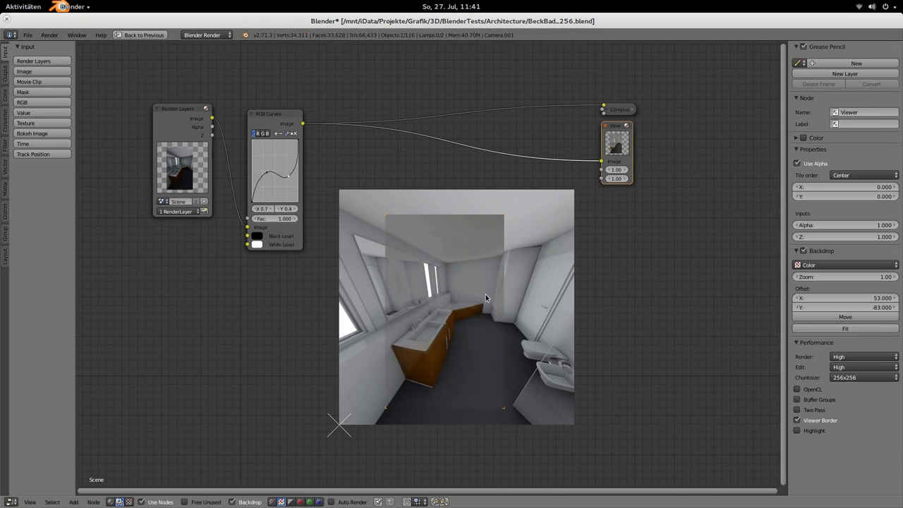
key("ctrl+alt+b")
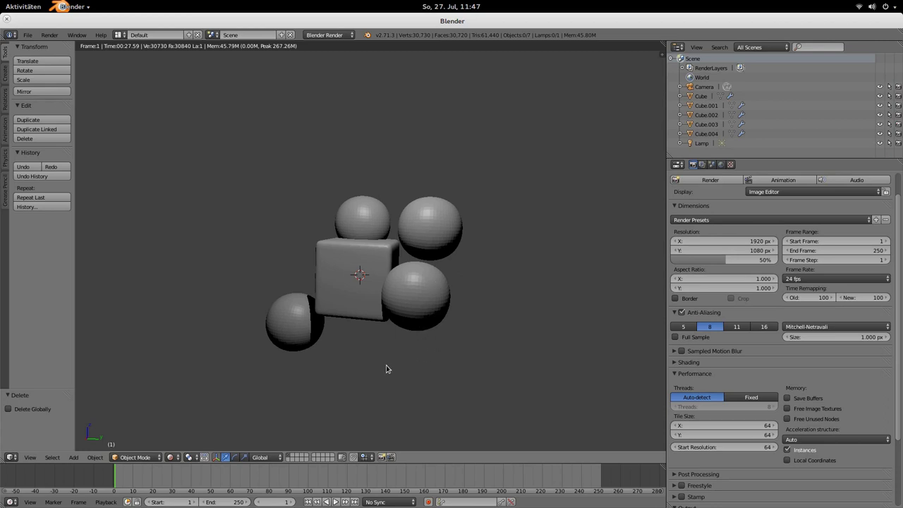
- Restart the viewport's Rendered shading and examine how the preview of the cube and spheres refines from different view angles
left_click(170, 458)
key("shift+z")
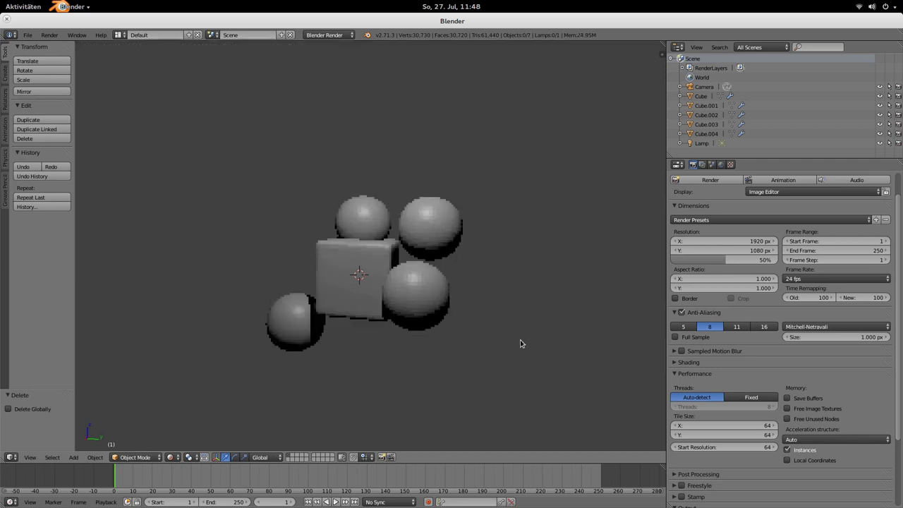
mouse_move(443, 346)
middle_mouse_down()
mouse_move(294, 331)
mouse_move(452, 348)
middle_mouse_up()
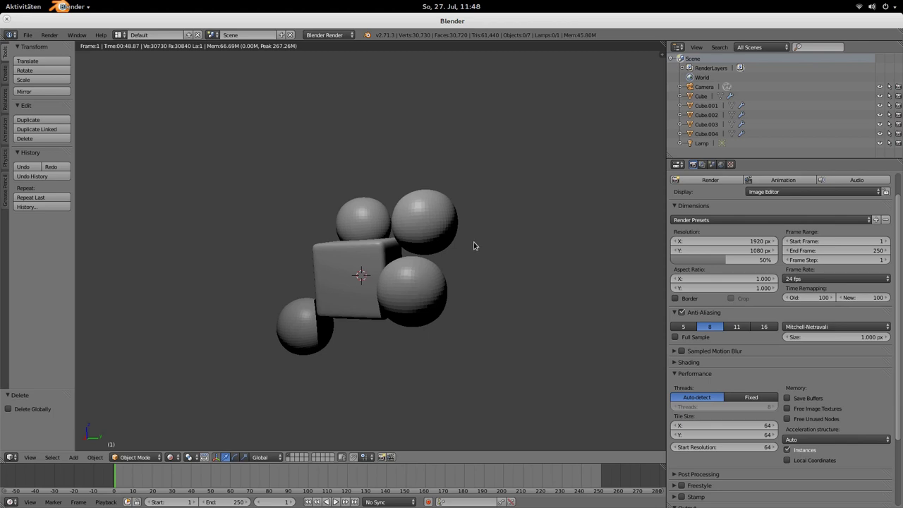
middle_click_drag(476, 234, 464, 252)
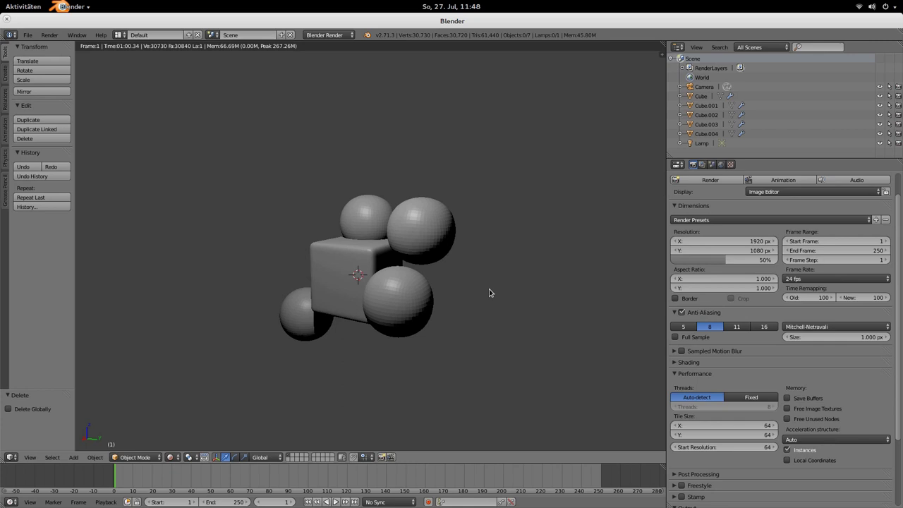
- Set the render performance Start Resolution to 128 and check how coarsely the rendered preview begins
mouse_move(470, 284)
middle_mouse_down()
mouse_move(437, 289)
mouse_move(506, 288)
mouse_move(516, 298)
mouse_move(375, 307)
middle_mouse_up()
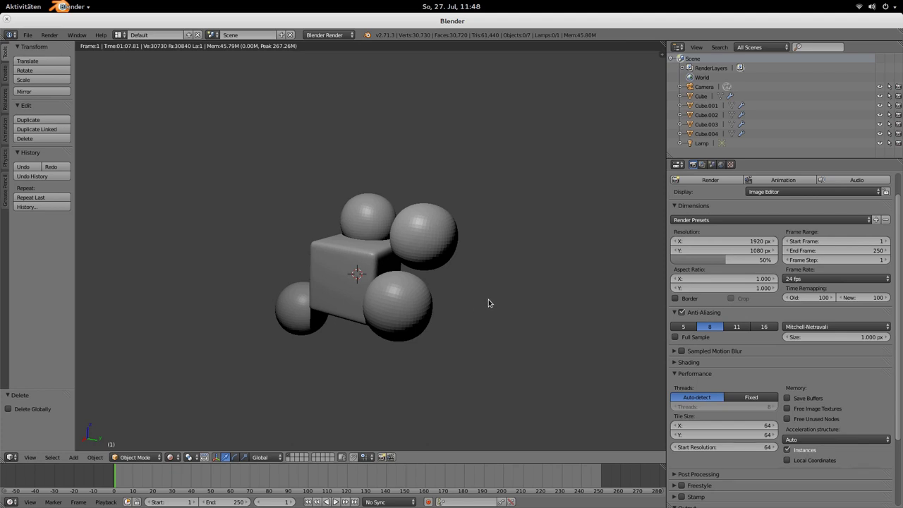
left_click_drag(707, 451, 748, 450)
left_click(707, 446)
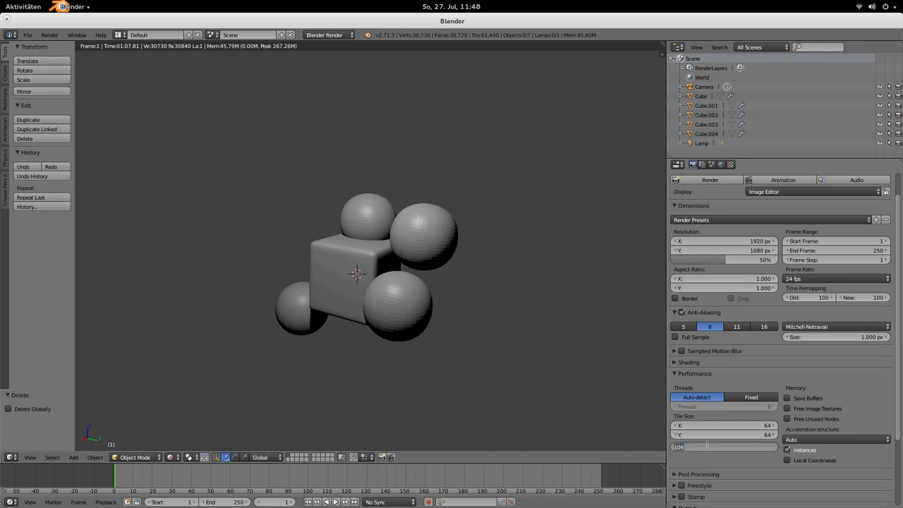
type("128")
key("Return")
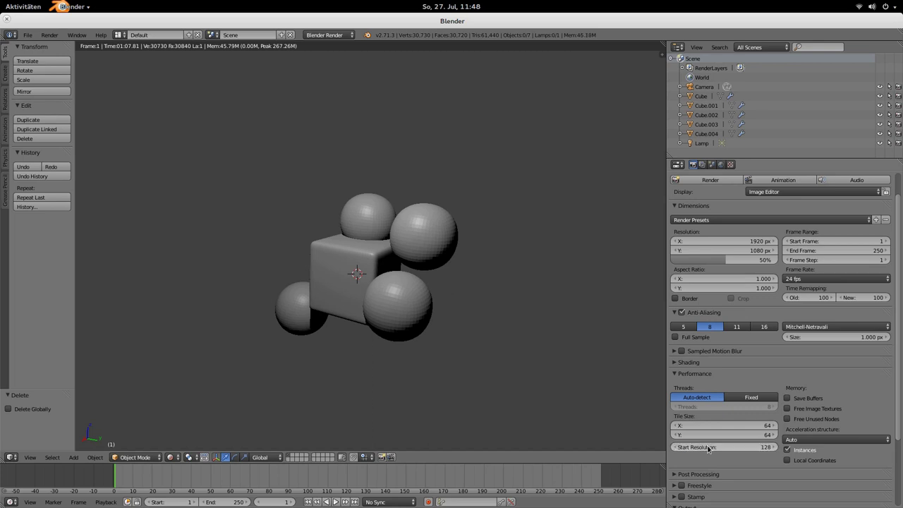
middle_click_drag(499, 251, 536, 244)
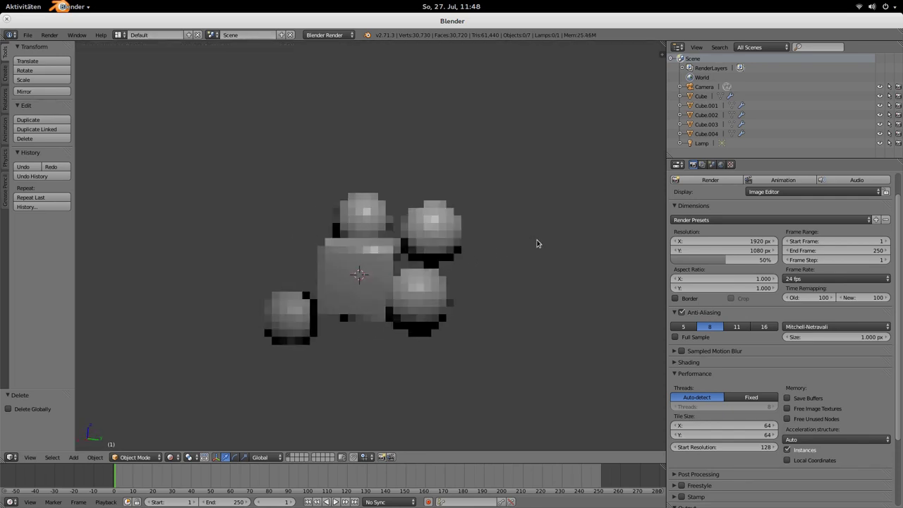
- Set the Start Resolution to 256 and examine how the rendered preview of the cube and spheres refines
left_click(727, 447)
type("256")
key("Return")
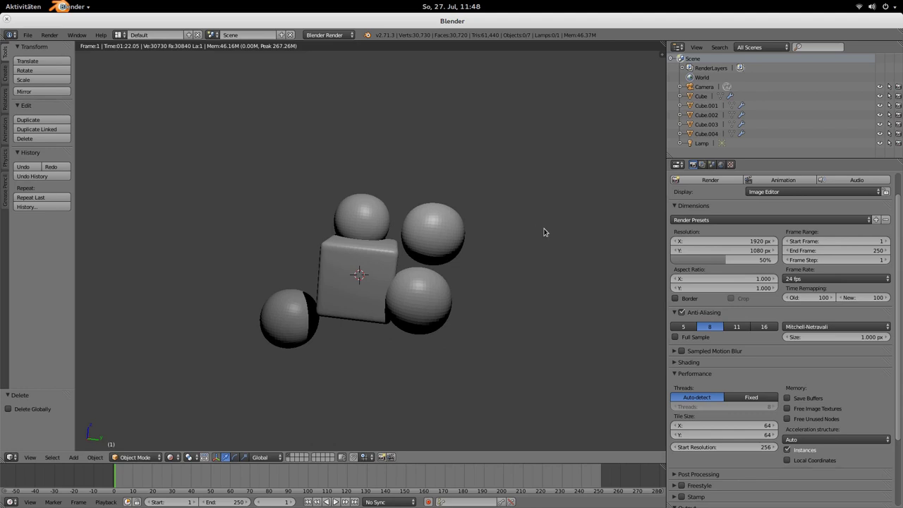
middle_click_drag(550, 262, 464, 283)
mouse_move(328, 293)
middle_mouse_down()
mouse_move(456, 282)
mouse_move(445, 315)
mouse_move(399, 264)
mouse_move(504, 281)
mouse_move(336, 266)
mouse_move(322, 282)
middle_mouse_up()
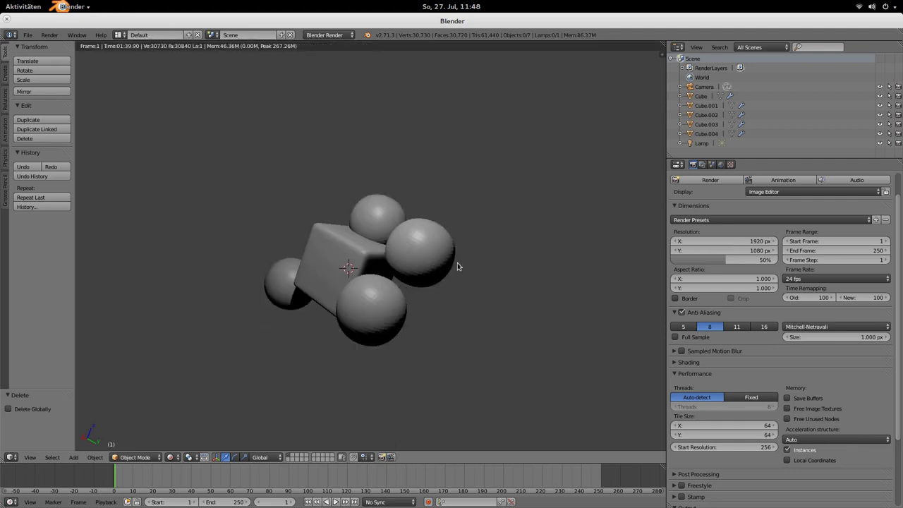
middle_click_drag(375, 329, 406, 321)
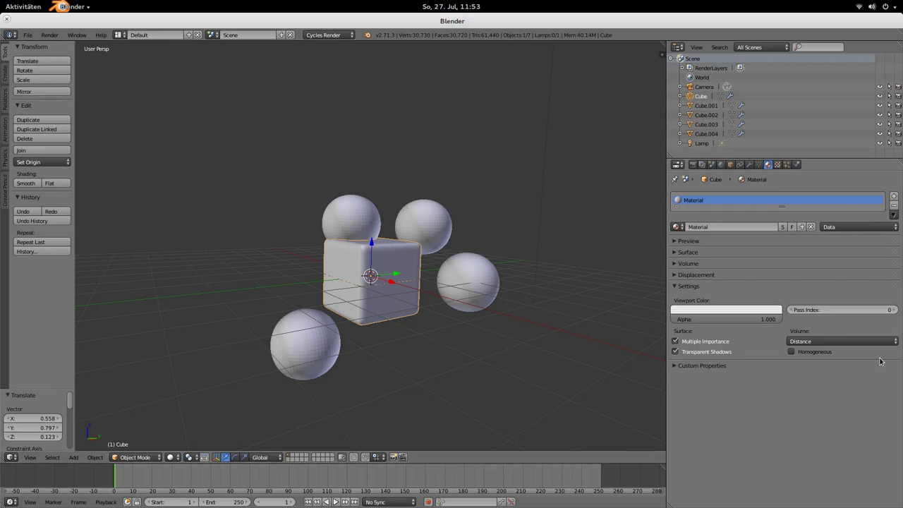
- Inspect the material volume settings of the two spheres behind the cube and the sphere beside it
right_click(353, 223)
right_click(427, 223)
right_click(468, 281)
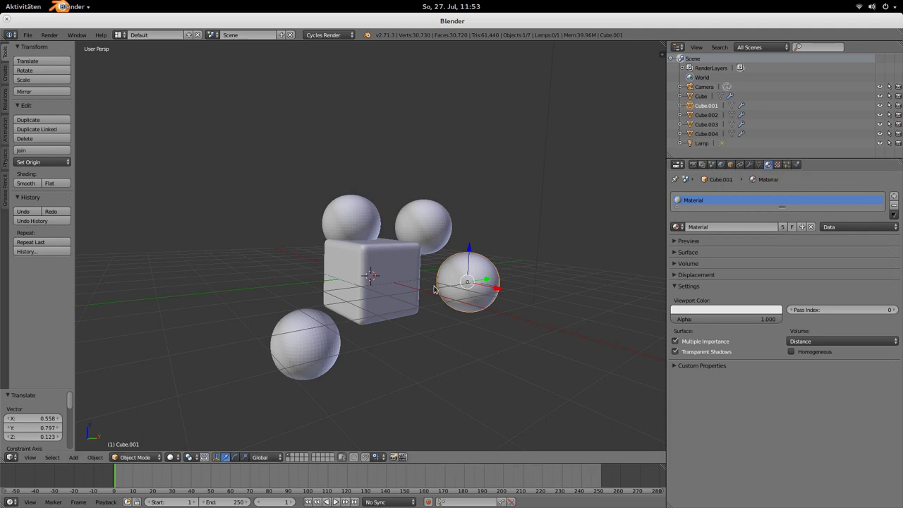
- Enable nodes for the World surface and expand the World's Volume and Settings sections
left_click(721, 165)
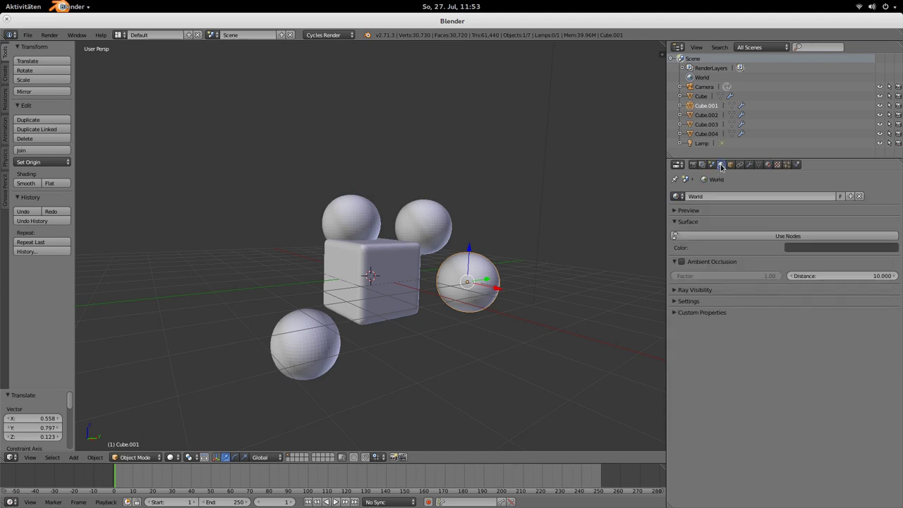
left_click(724, 237)
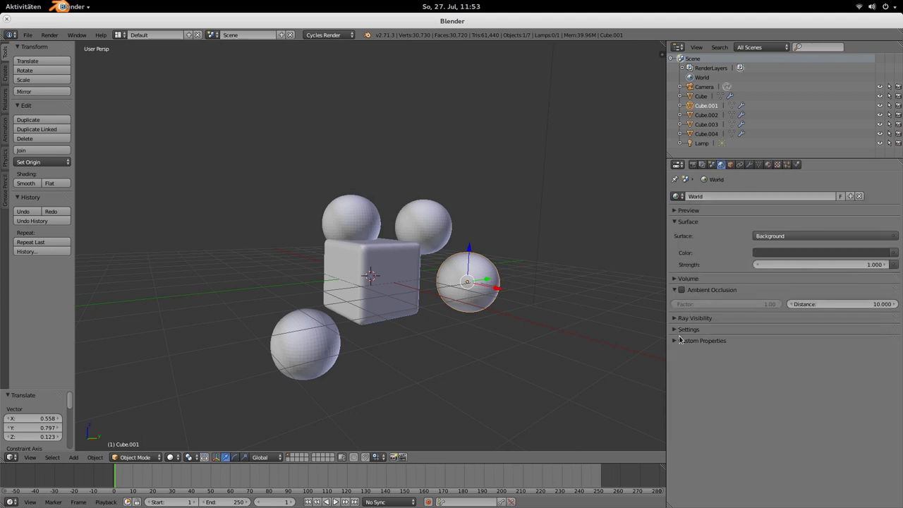
left_click(688, 281)
left_click(688, 347)
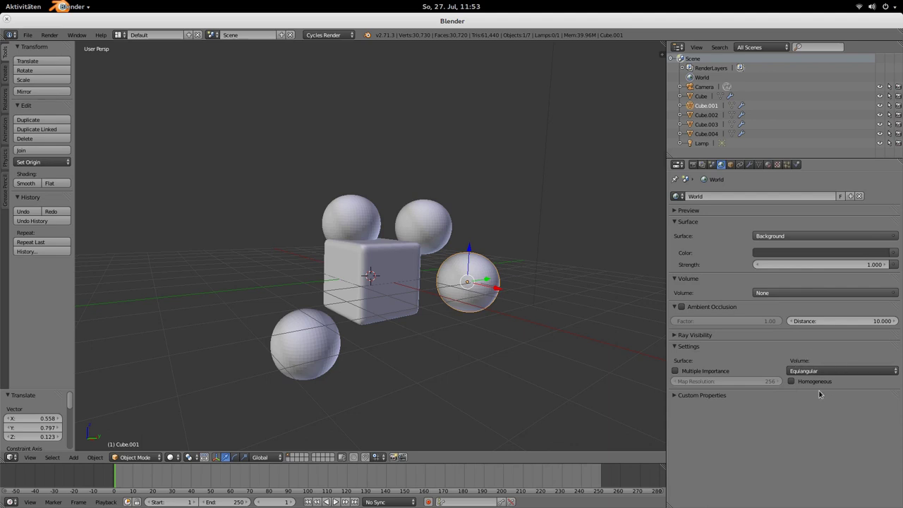
- Review the material settings of the spheres and the cube, and choose Distance as the cube material's volume sampling
left_click(768, 165)
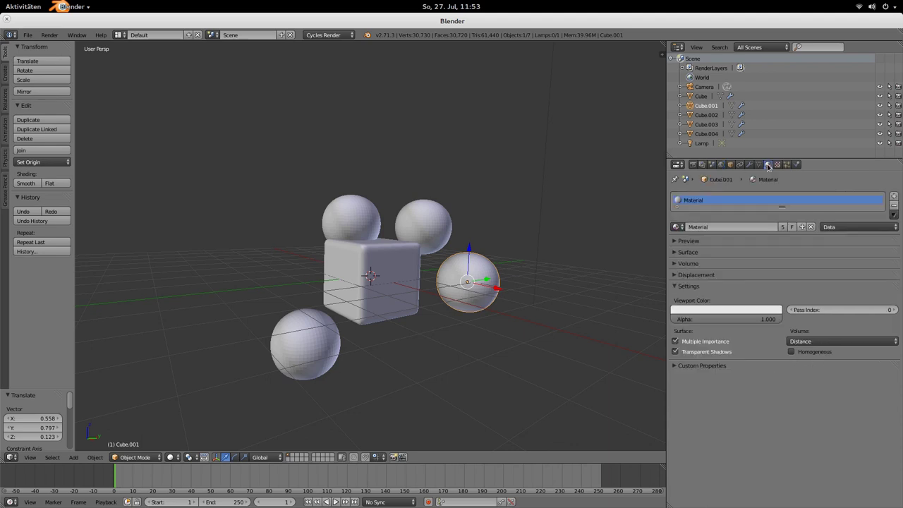
right_click(399, 225)
right_click(355, 222)
right_click(305, 374)
right_click(374, 297)
left_click(798, 343)
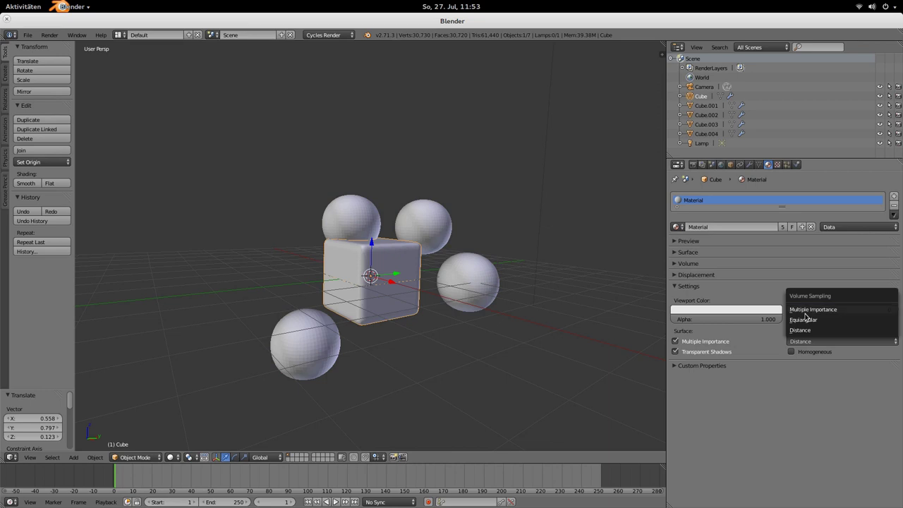
left_click(822, 331)
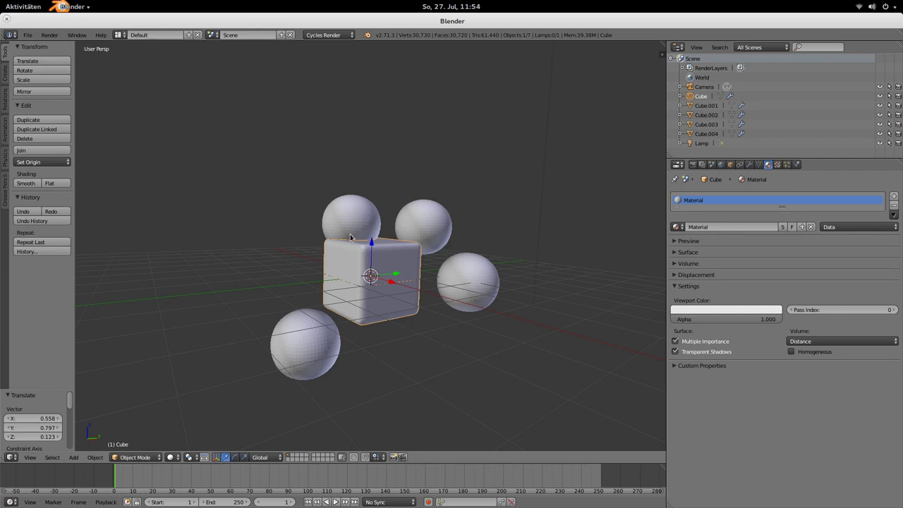
- Select each of the spheres and the cube in turn to compare their material volume sampling
right_click(307, 349)
right_click(435, 225)
right_click(365, 220)
right_click(470, 288)
right_click(372, 280)
right_click(427, 241)
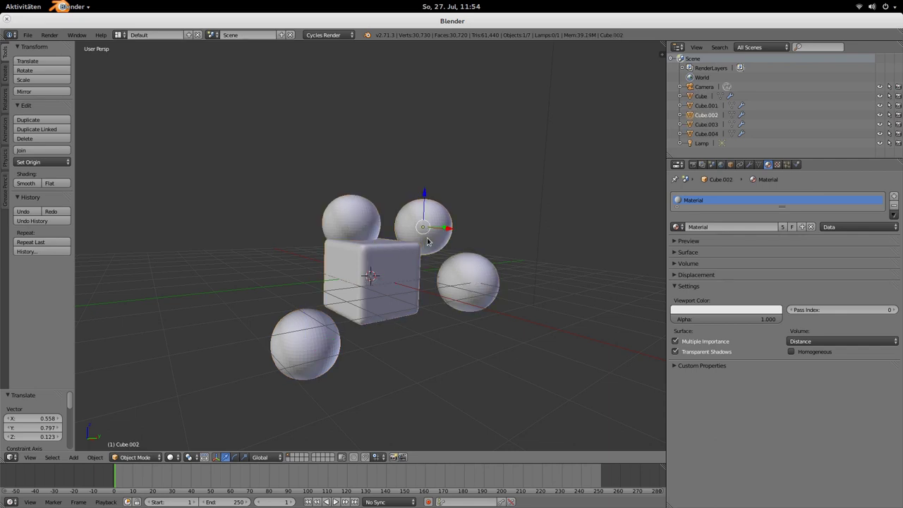